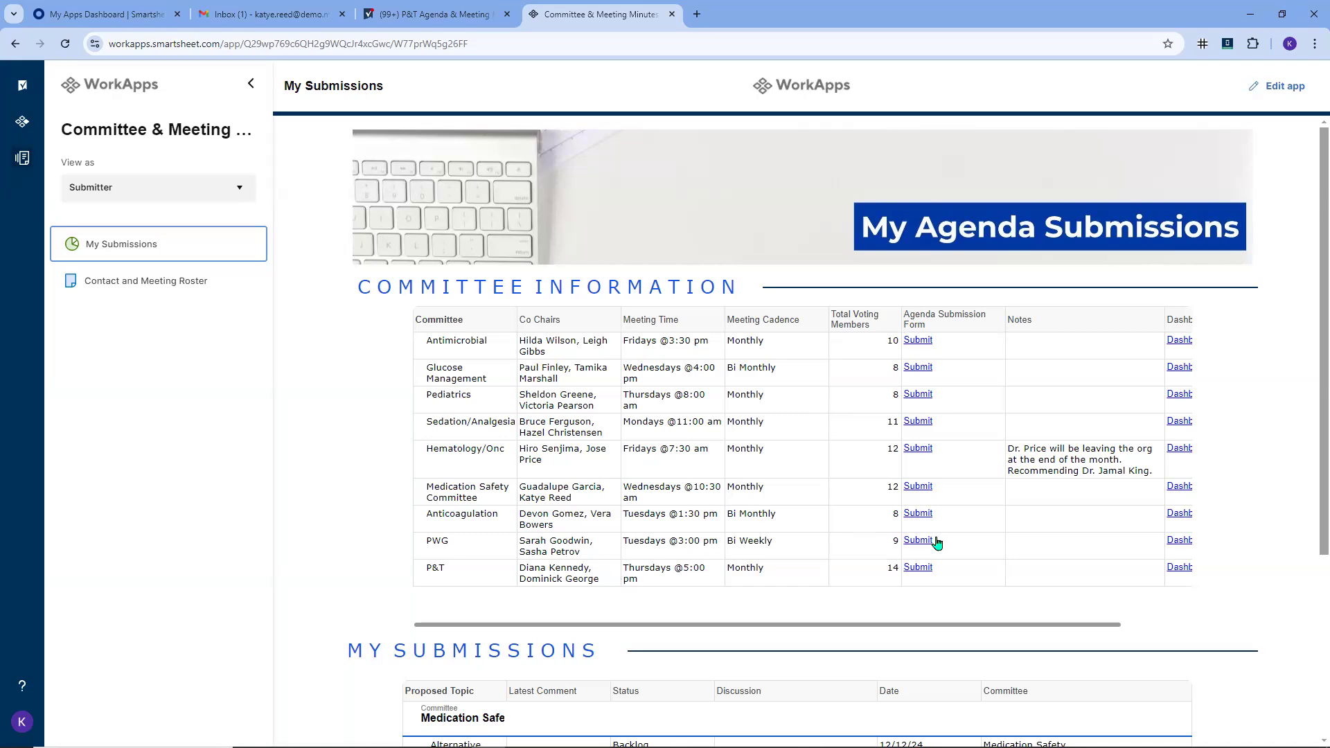
Open the agenda submission form for the P&T committee from the Committee Information table
scroll(739, 565, down, 2)
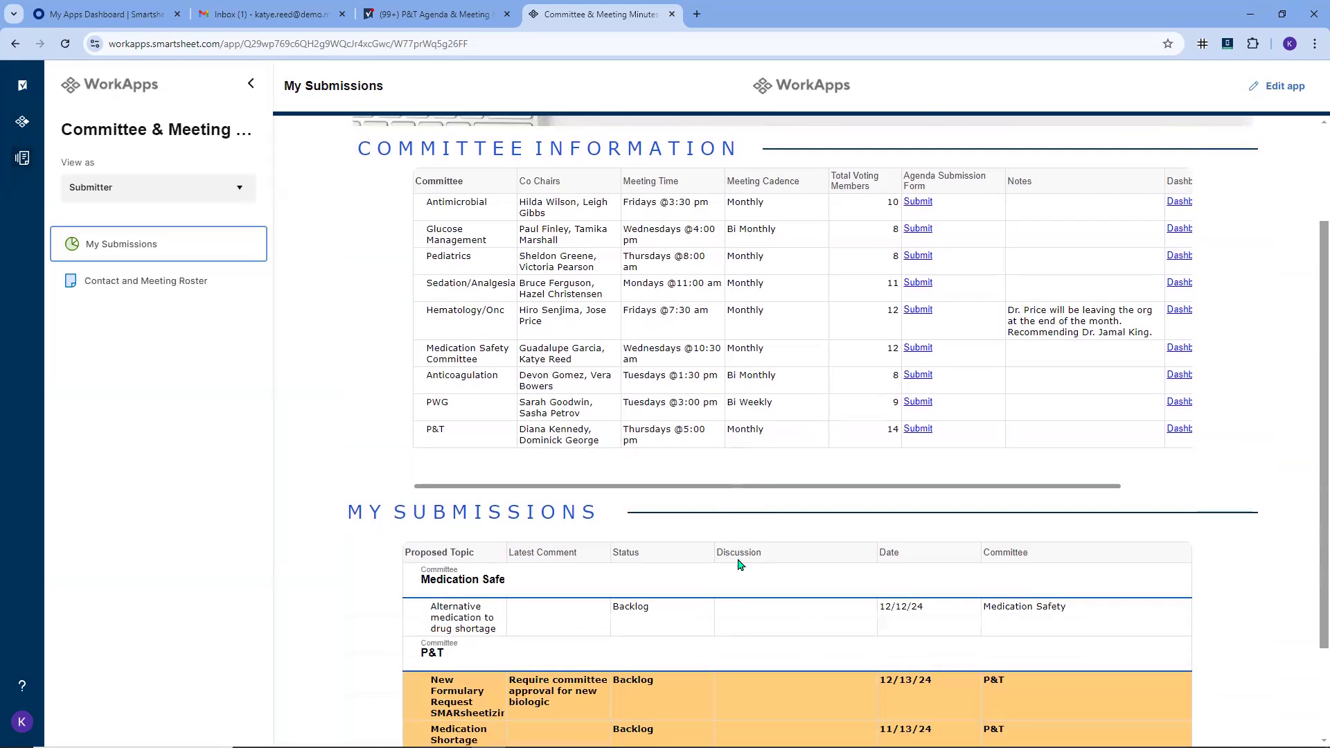
scroll(738, 565, up, 1)
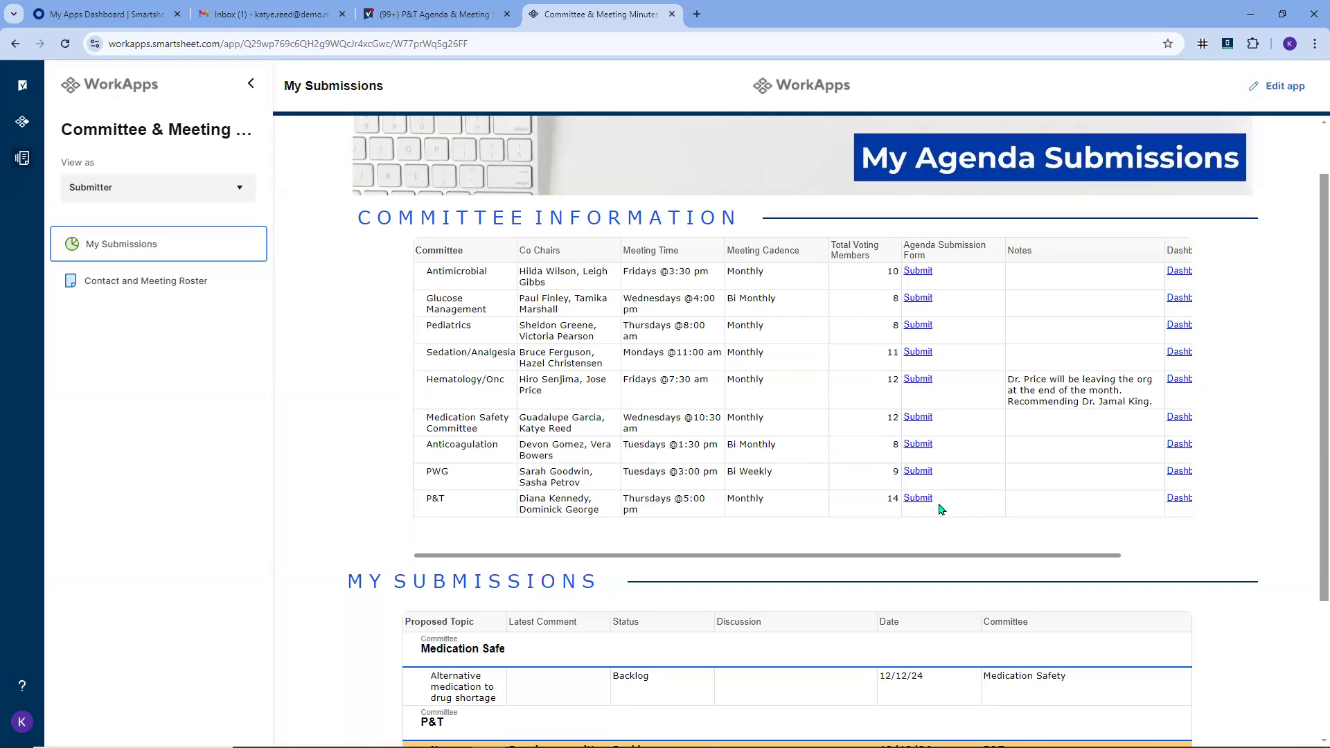
click(918, 498)
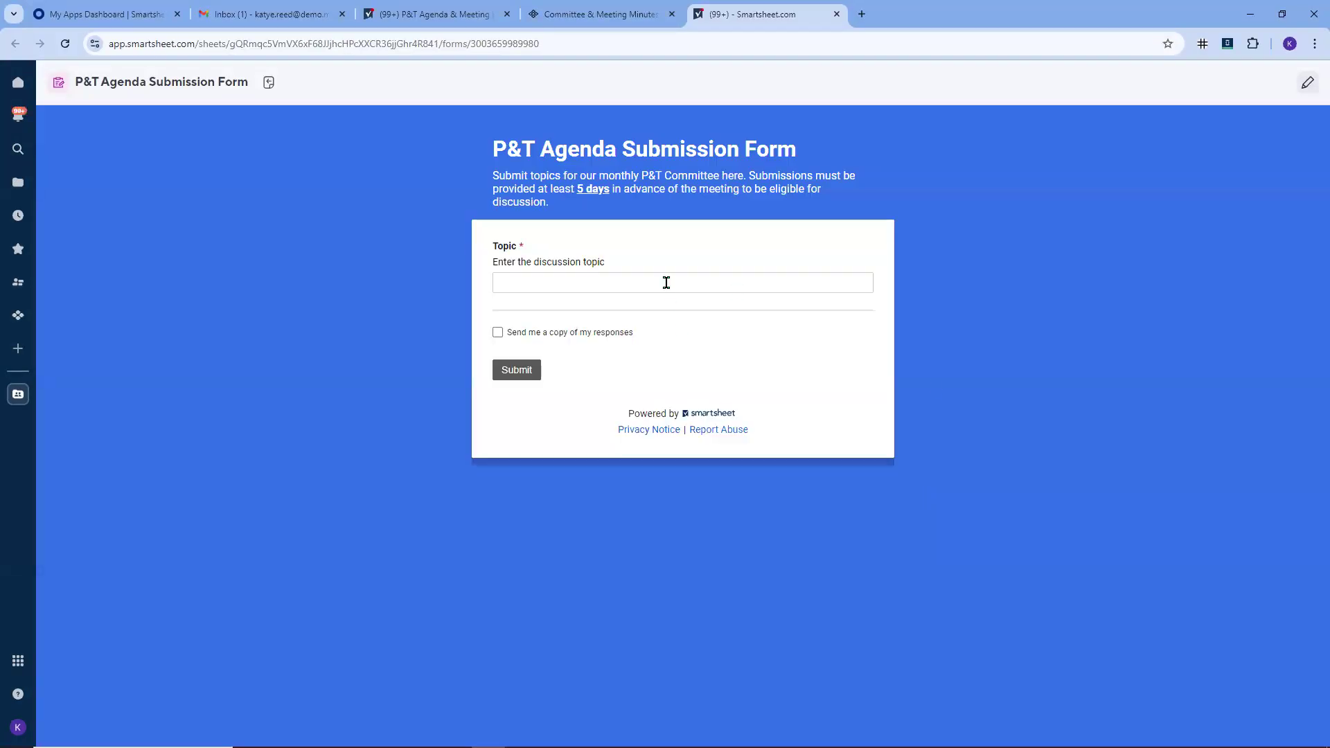
Enter "New Clinical Trial in PICU" as the discussion topic on the P&T Agenda Submission Form
click(666, 283)
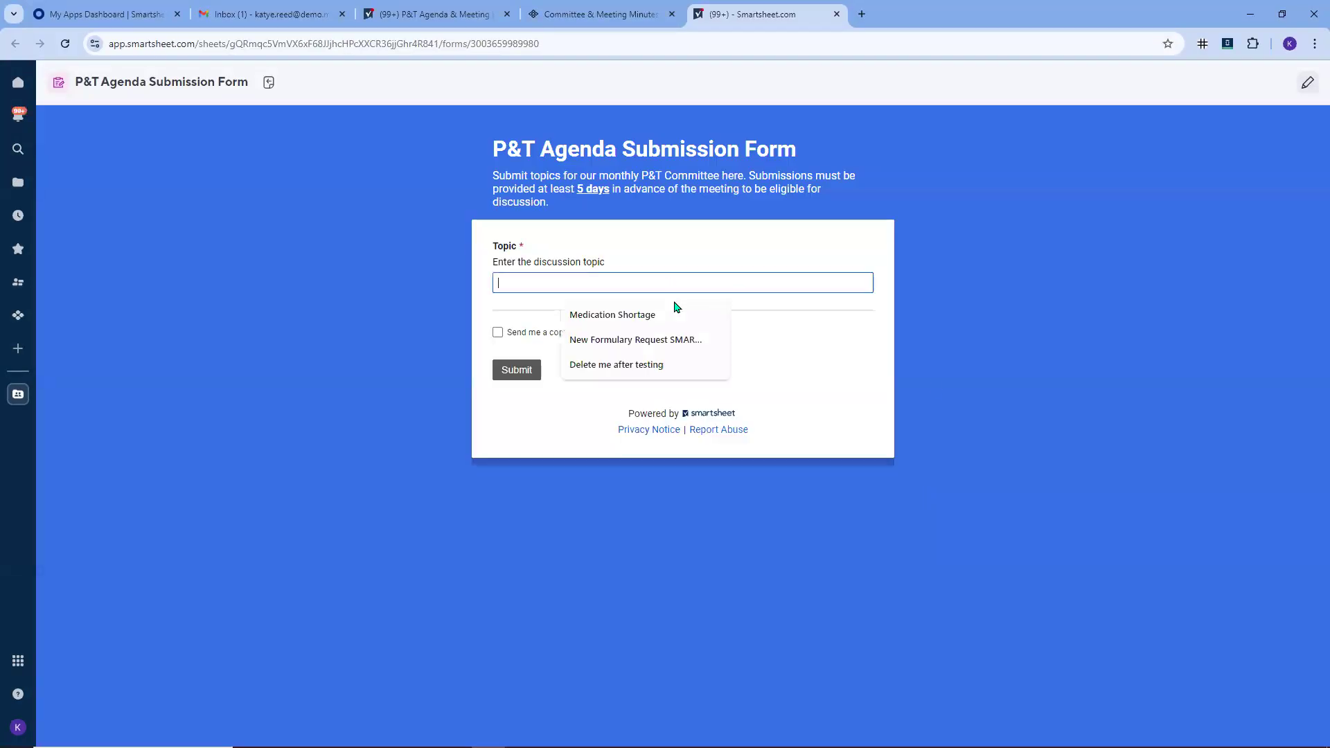
click(876, 416)
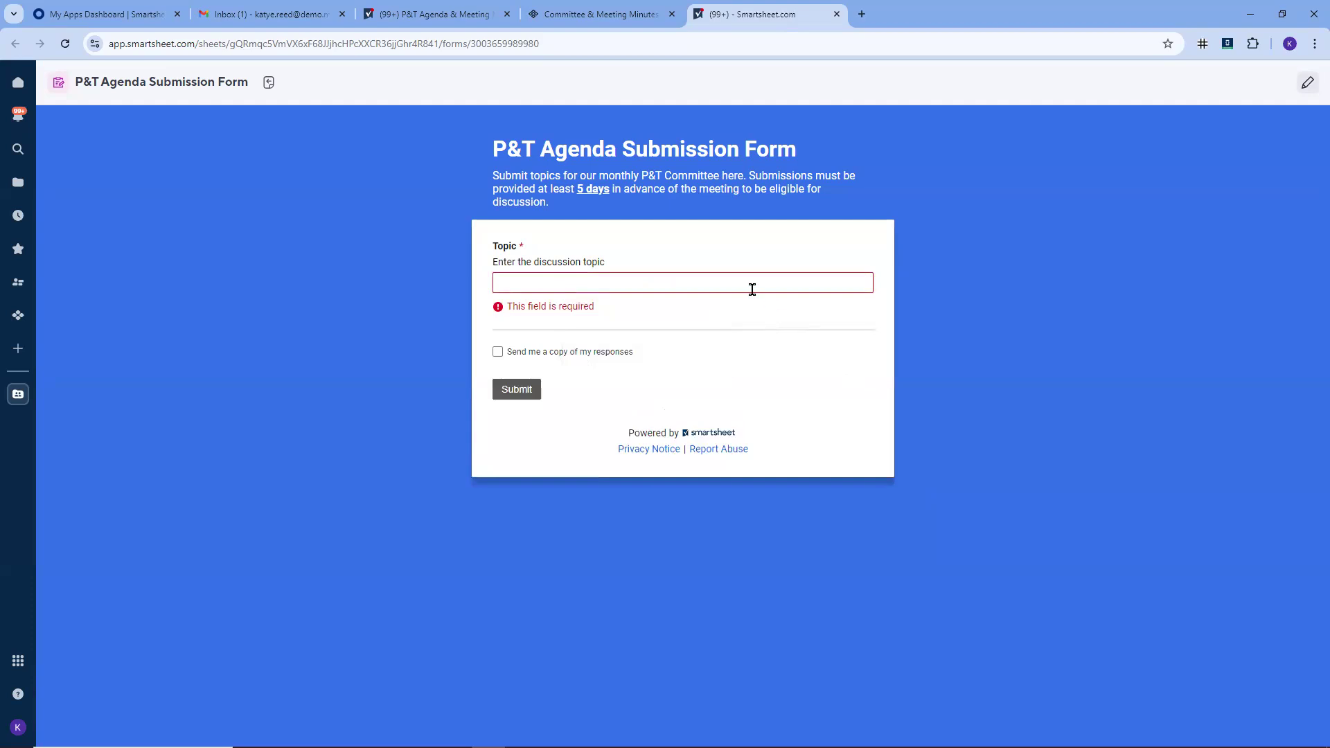
key(Caps_Lock)
text(N)
key(Caps_Lock)
text(e)
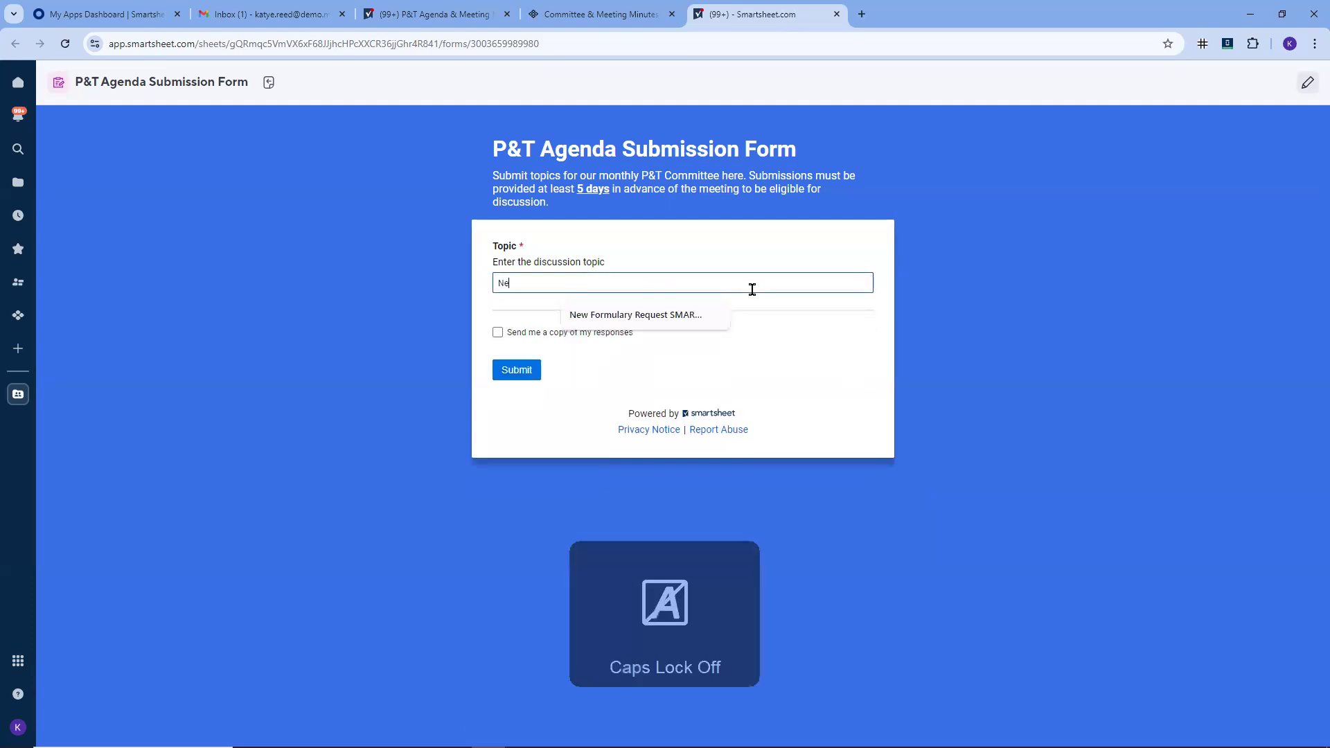
text(w Clinical)
key(Caps_Lock)
text(T)
key(Caps_Lock)
text(rial)
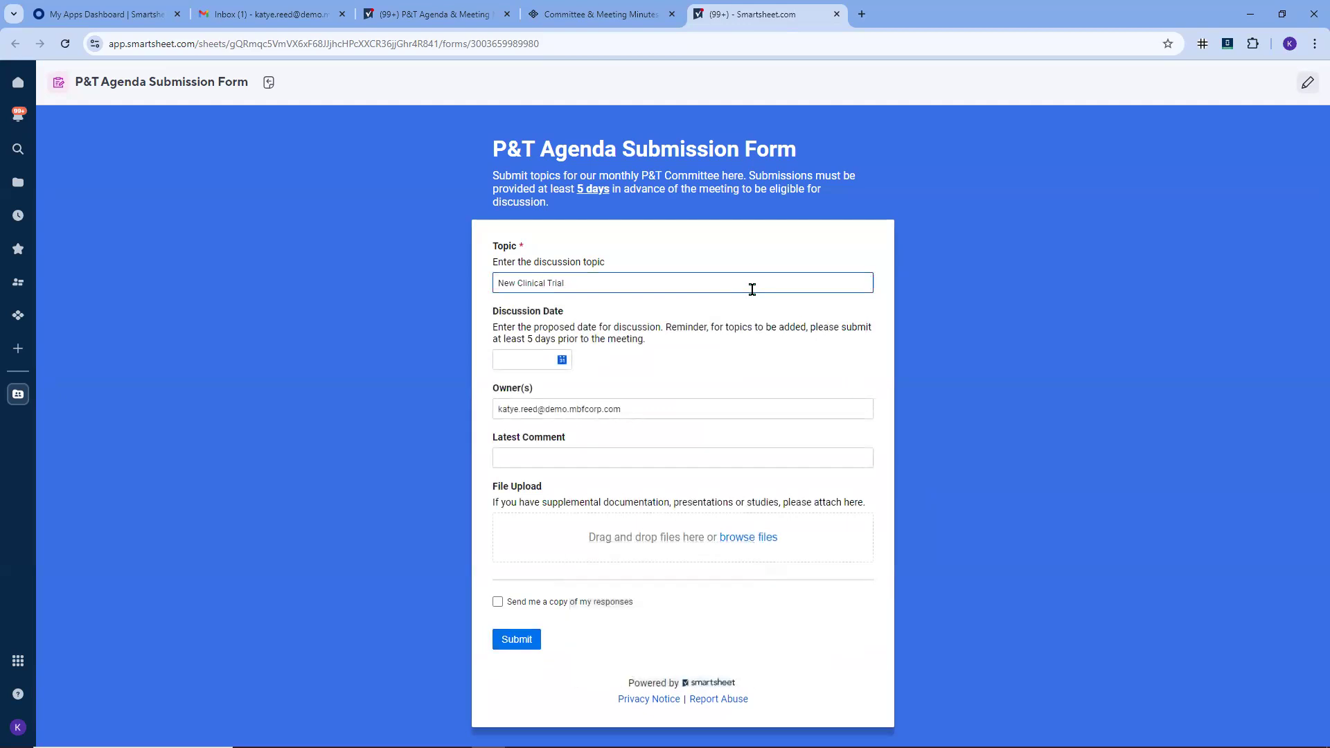
text( in)
key(Caps_Lock)
text(PICU)
key(Caps_Lock)
Set the discussion date to 12/20/2024 and submit the form
click(562, 361)
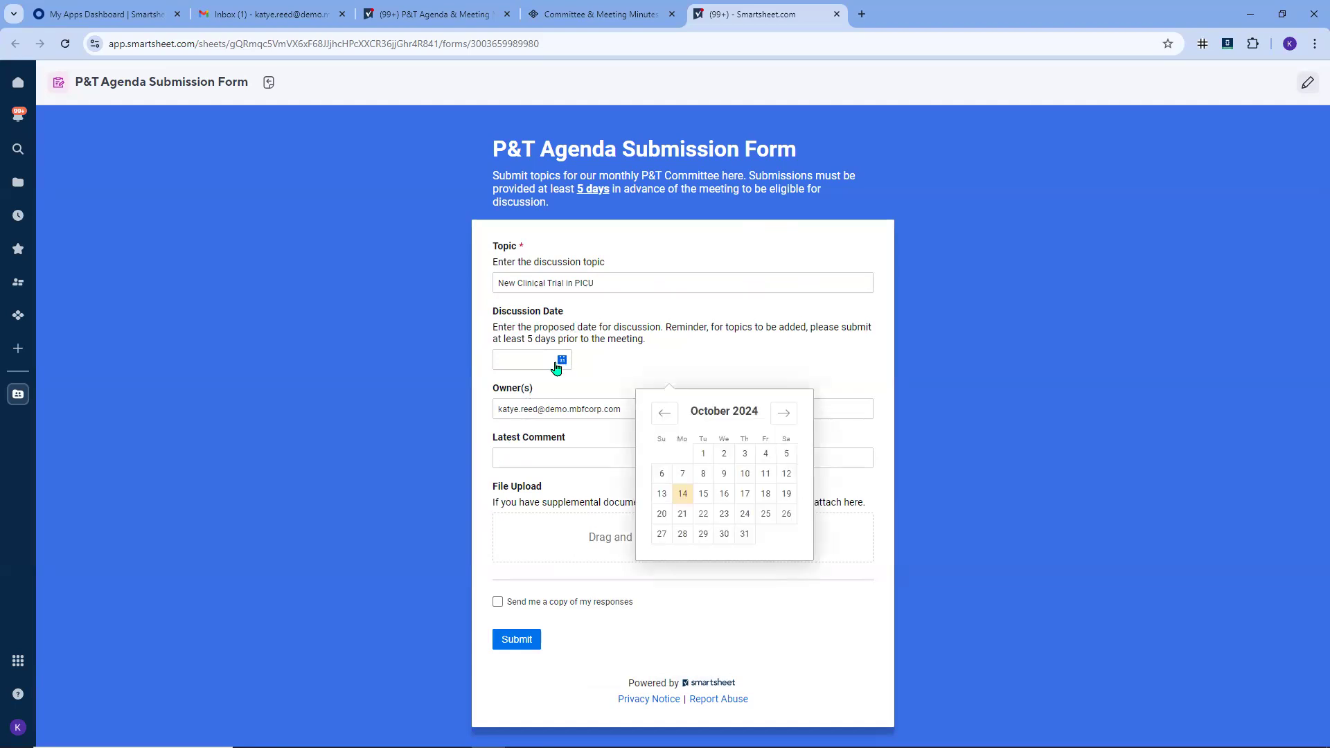
click(783, 417)
click(783, 415)
click(765, 494)
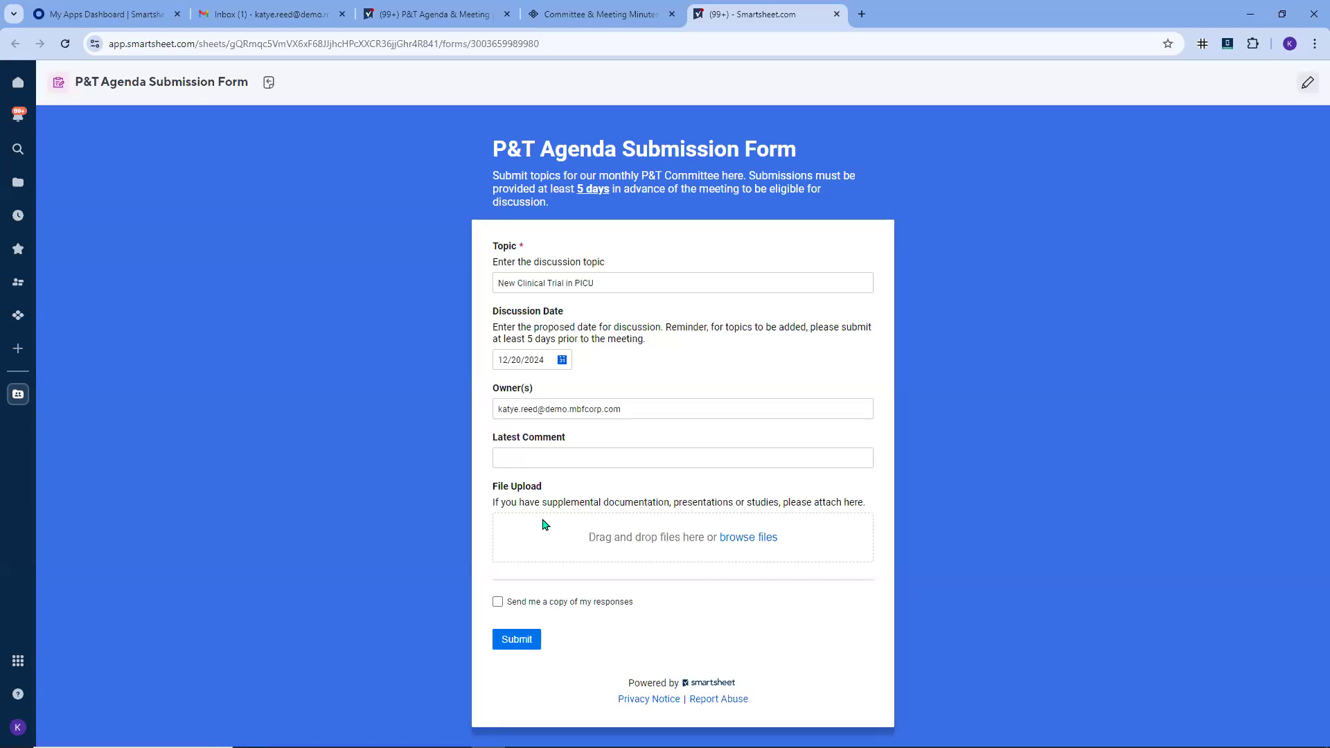
click(514, 647)
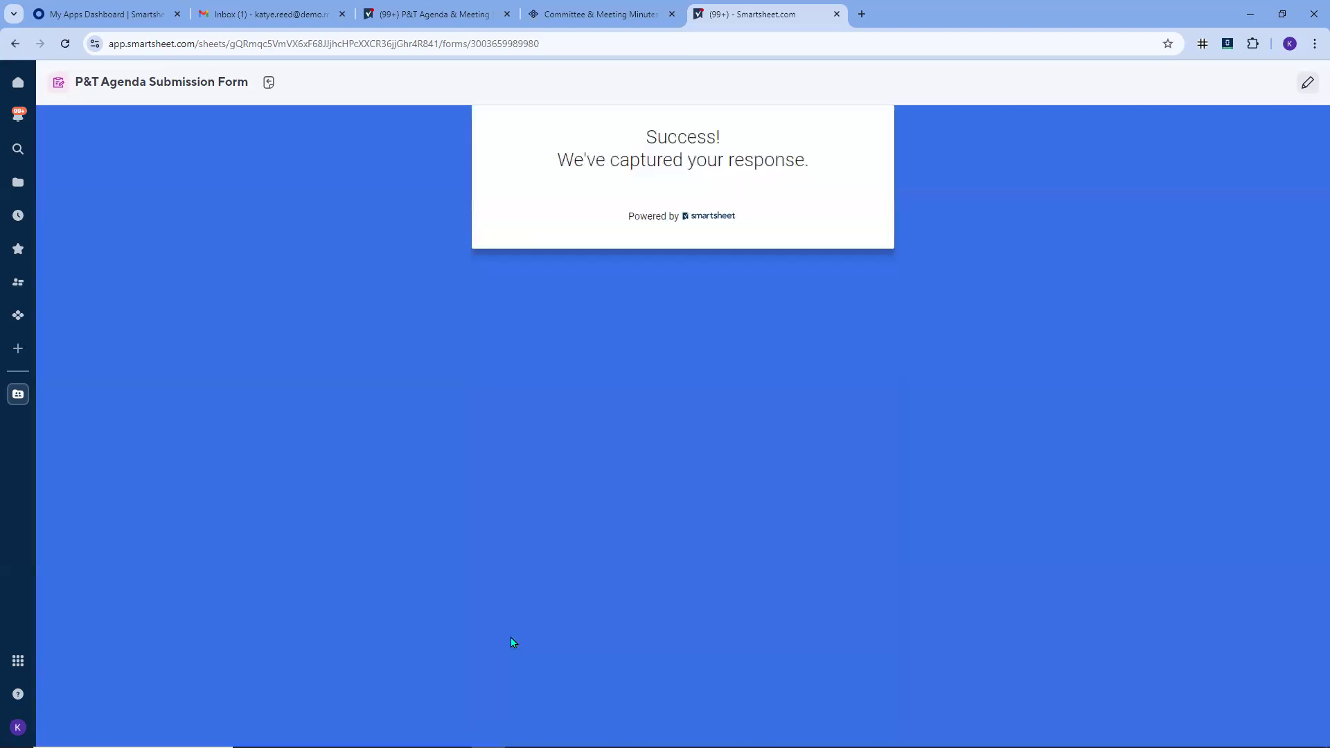
Return to the Committee & Meeting Minutes app and review the submitted topics and their statuses under My Submissions
click(611, 12)
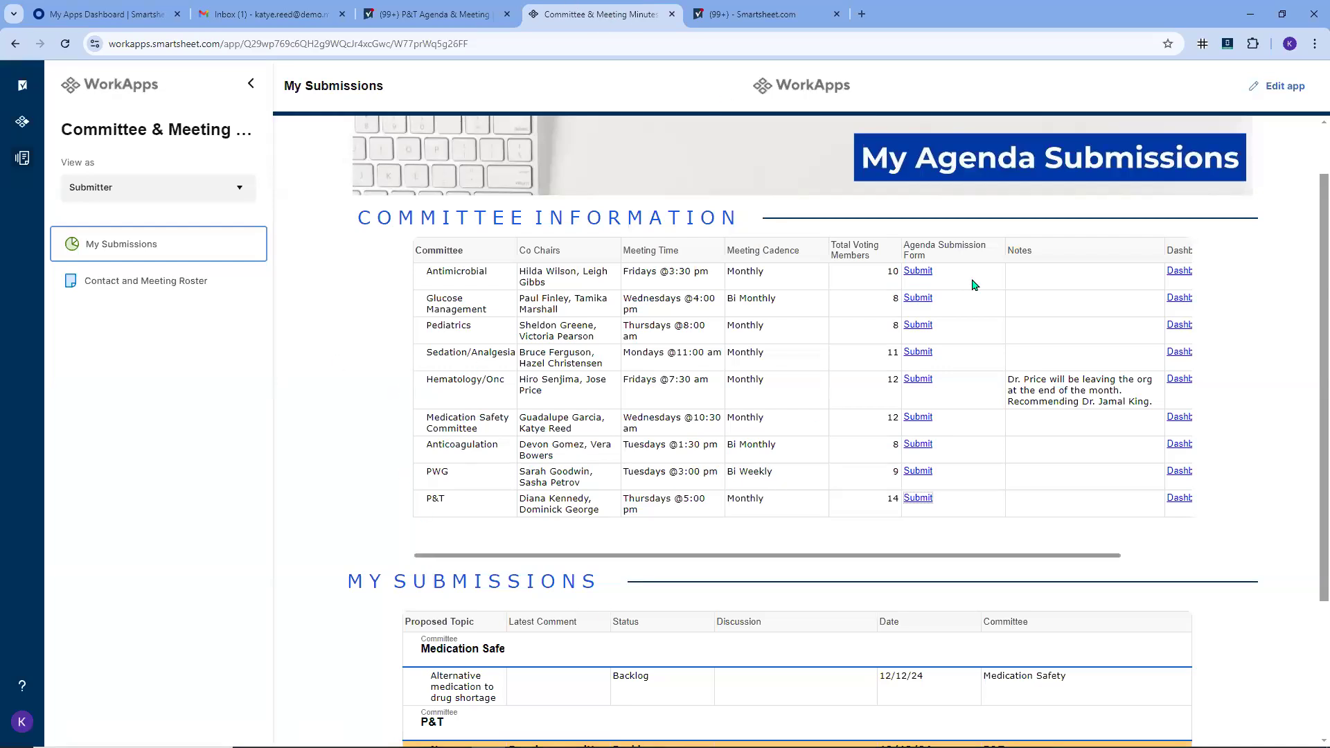
scroll(942, 371, down, 3)
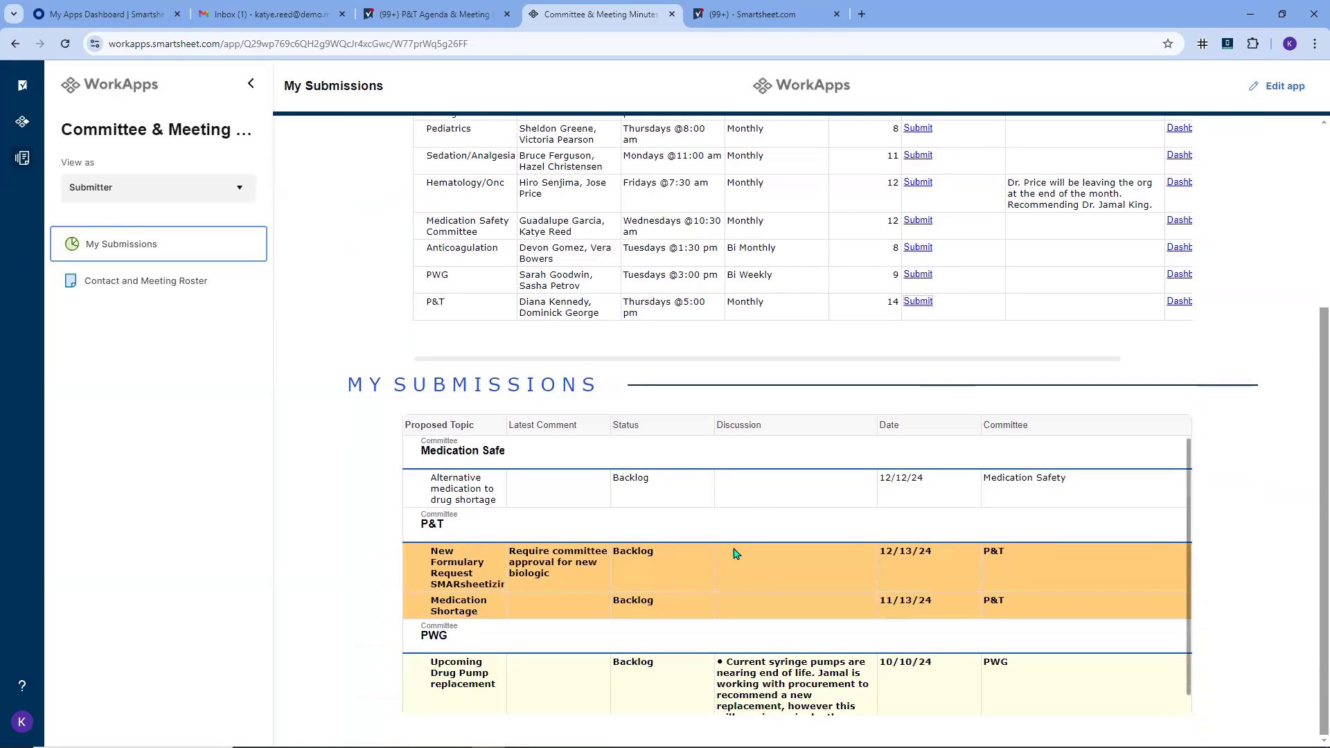
scroll(734, 561, up, 1)
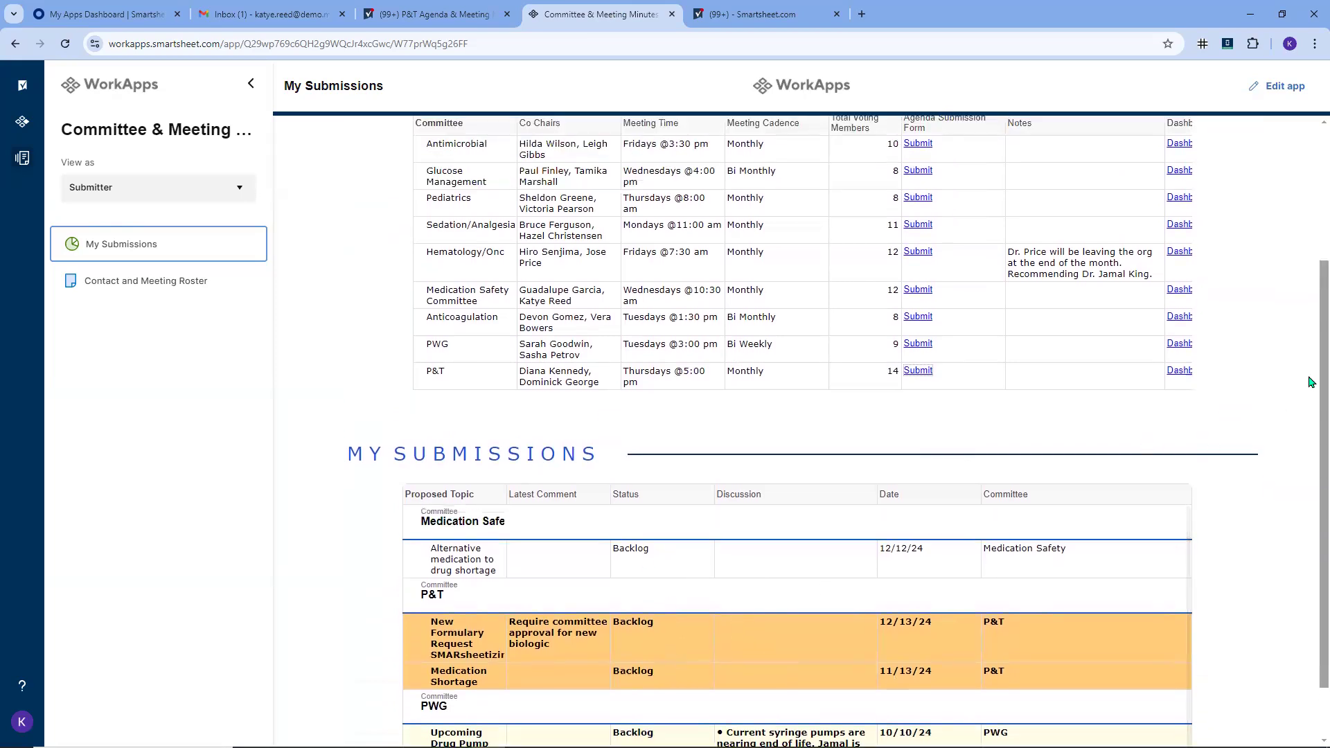
scroll(1311, 451, down, 1)
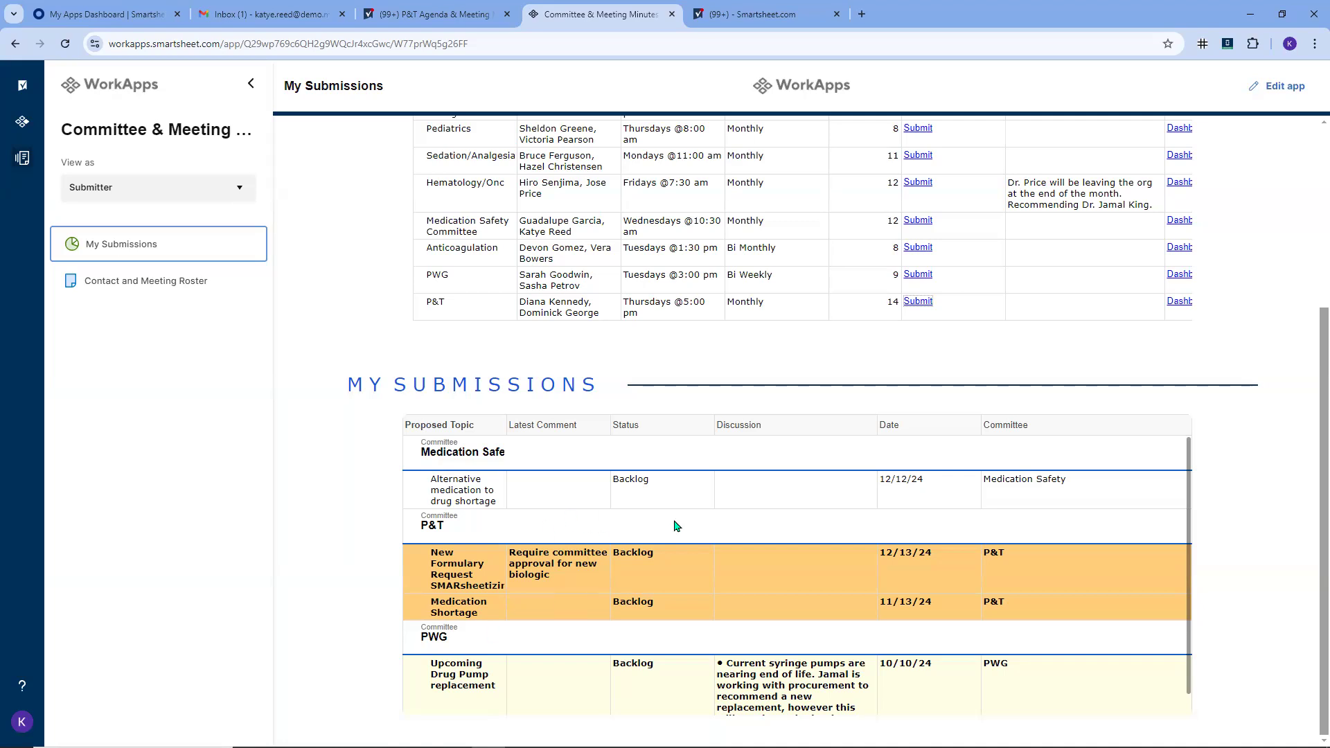
scroll(750, 593, down, 1)
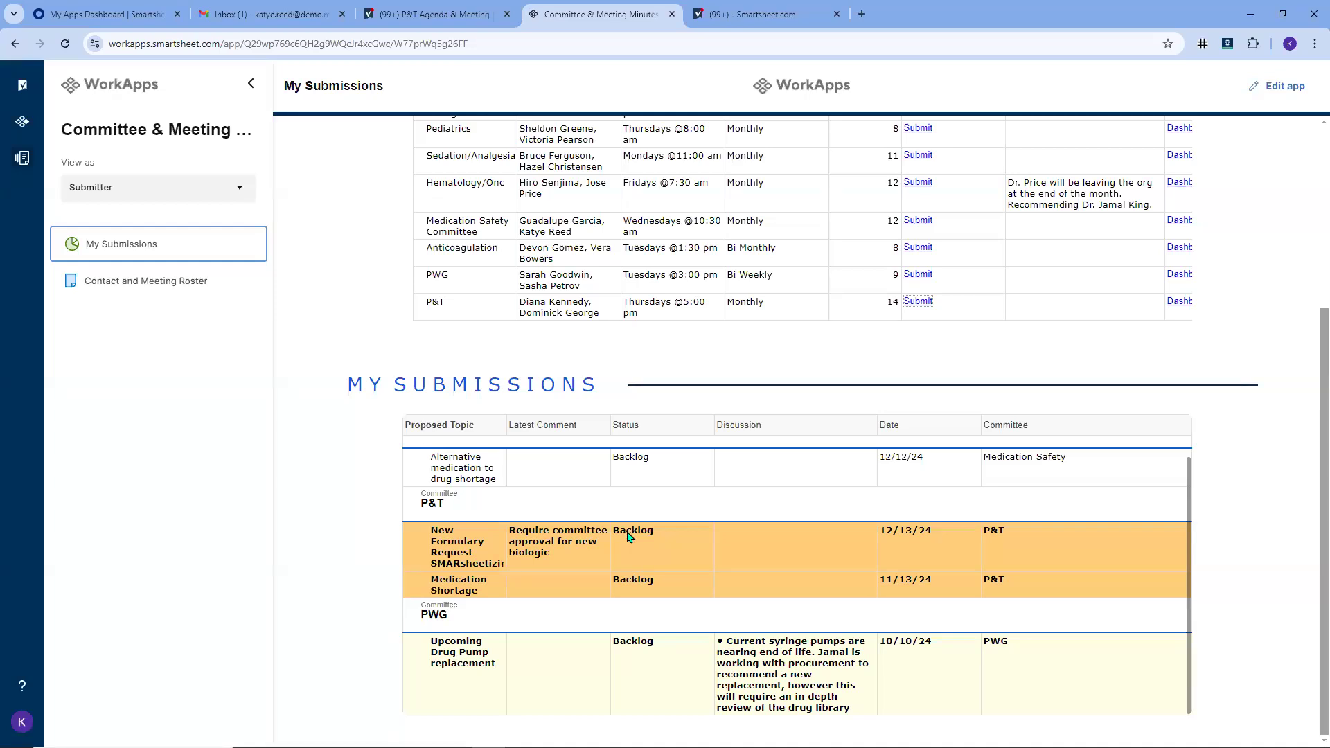
scroll(627, 527, up, 1)
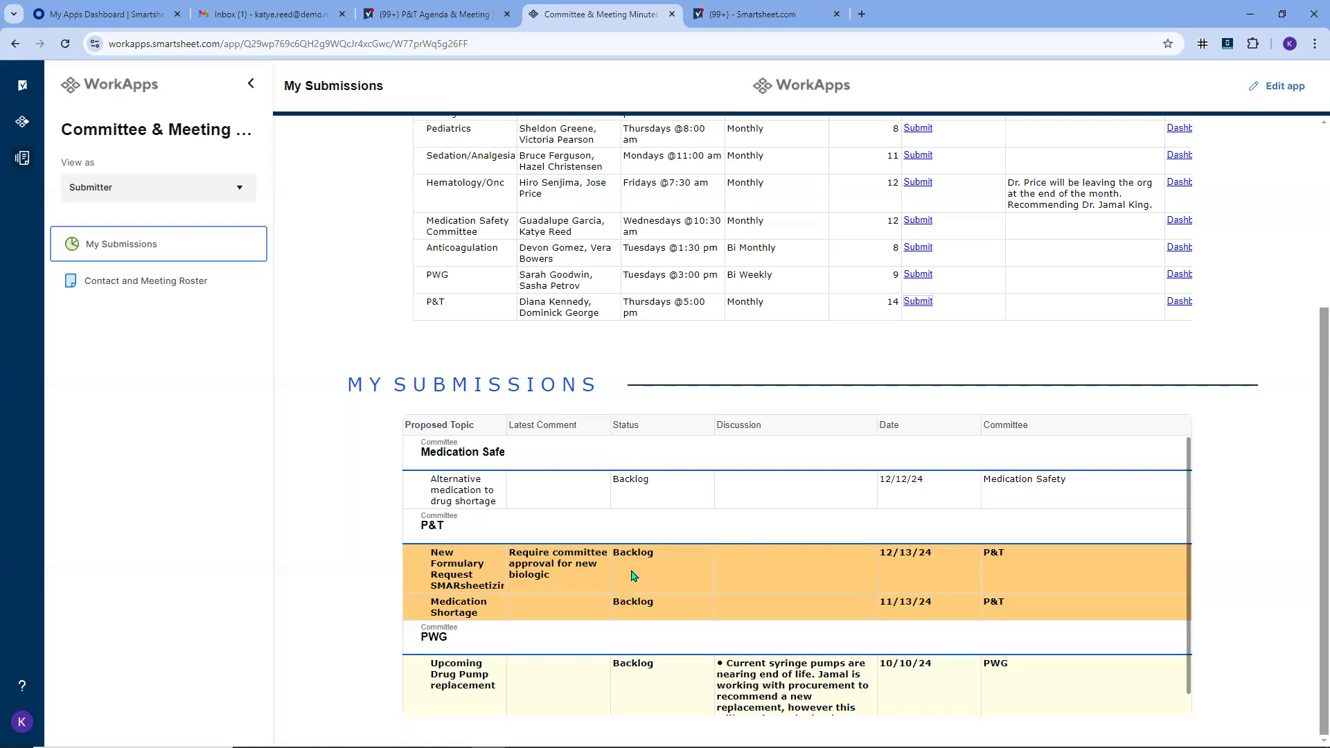
Switch to the Gmail inbox and open the update notification about New Formulary Request SMARsheetizine
click(446, 11)
click(572, 7)
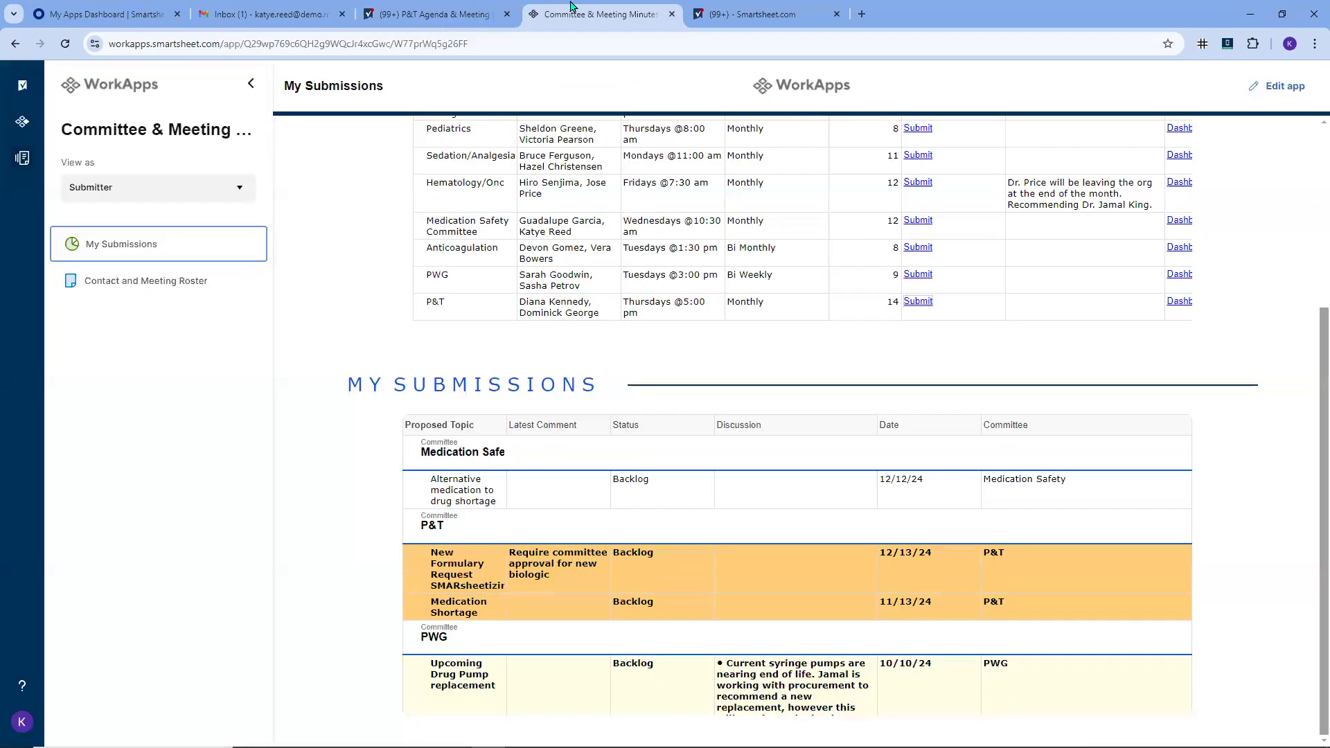
click(272, 10)
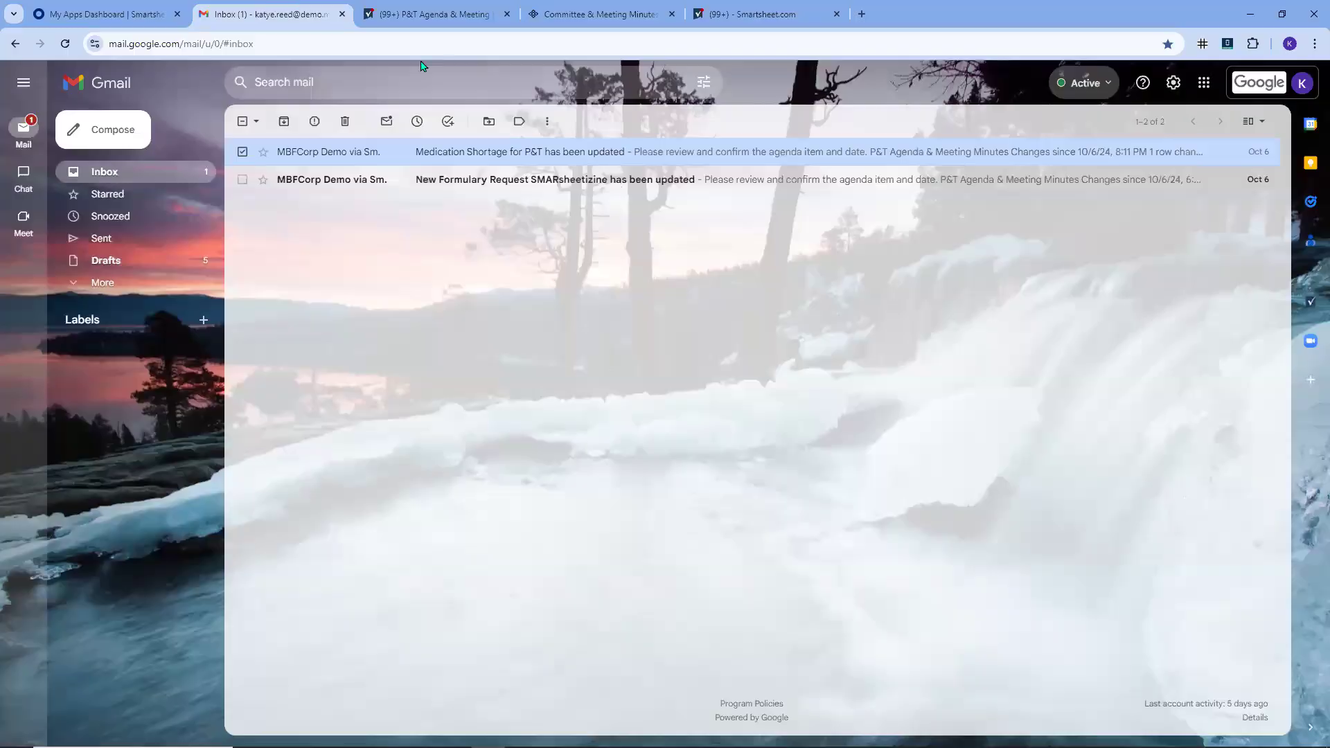
click(470, 184)
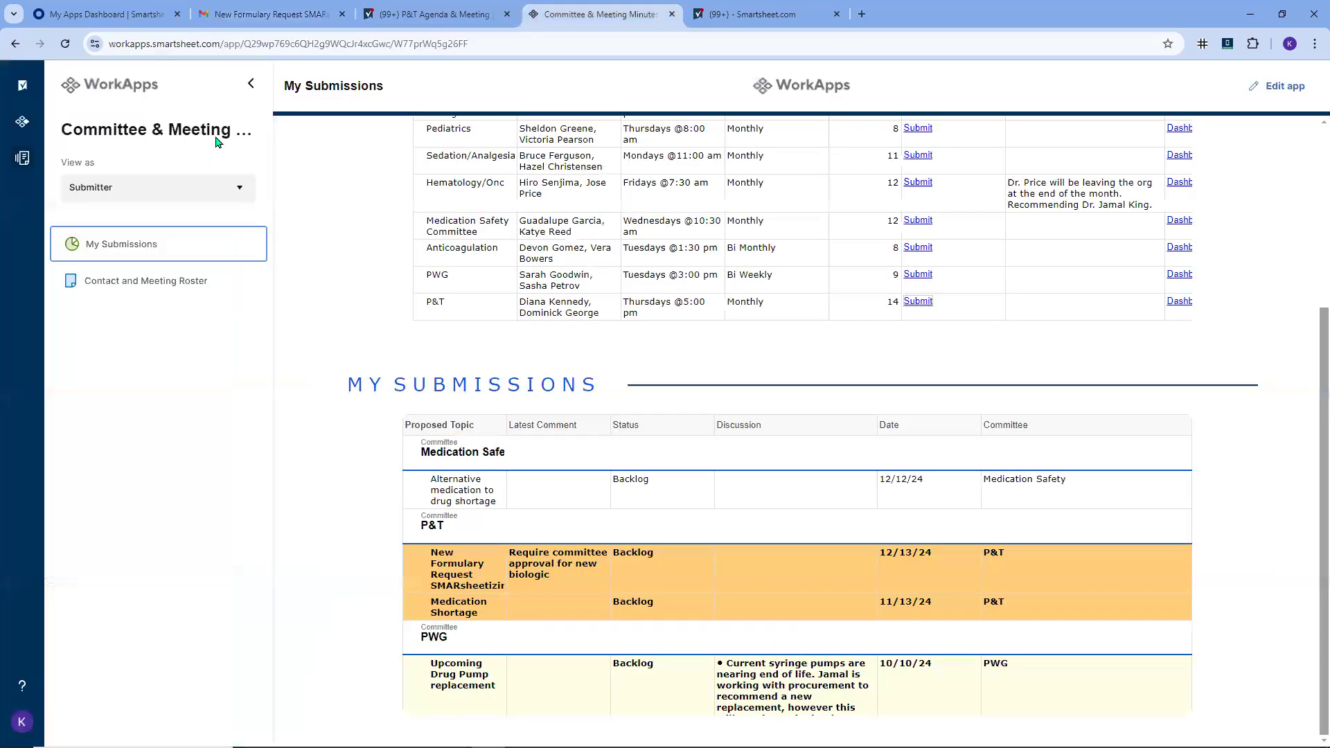
Go back to the WorkApps app, view it as P&T Co-Chair and open the P&T Agenda & Meeting Minutes sheet
click(582, 9)
click(193, 190)
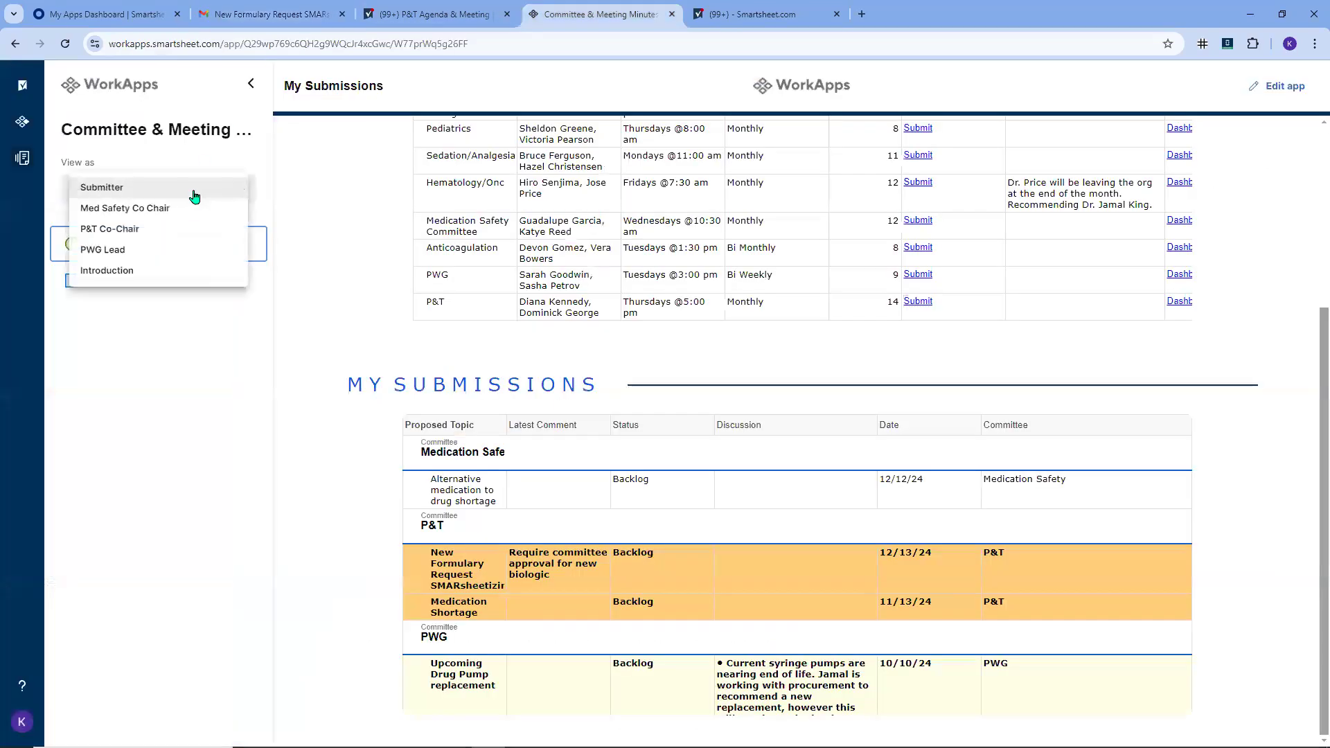
click(151, 236)
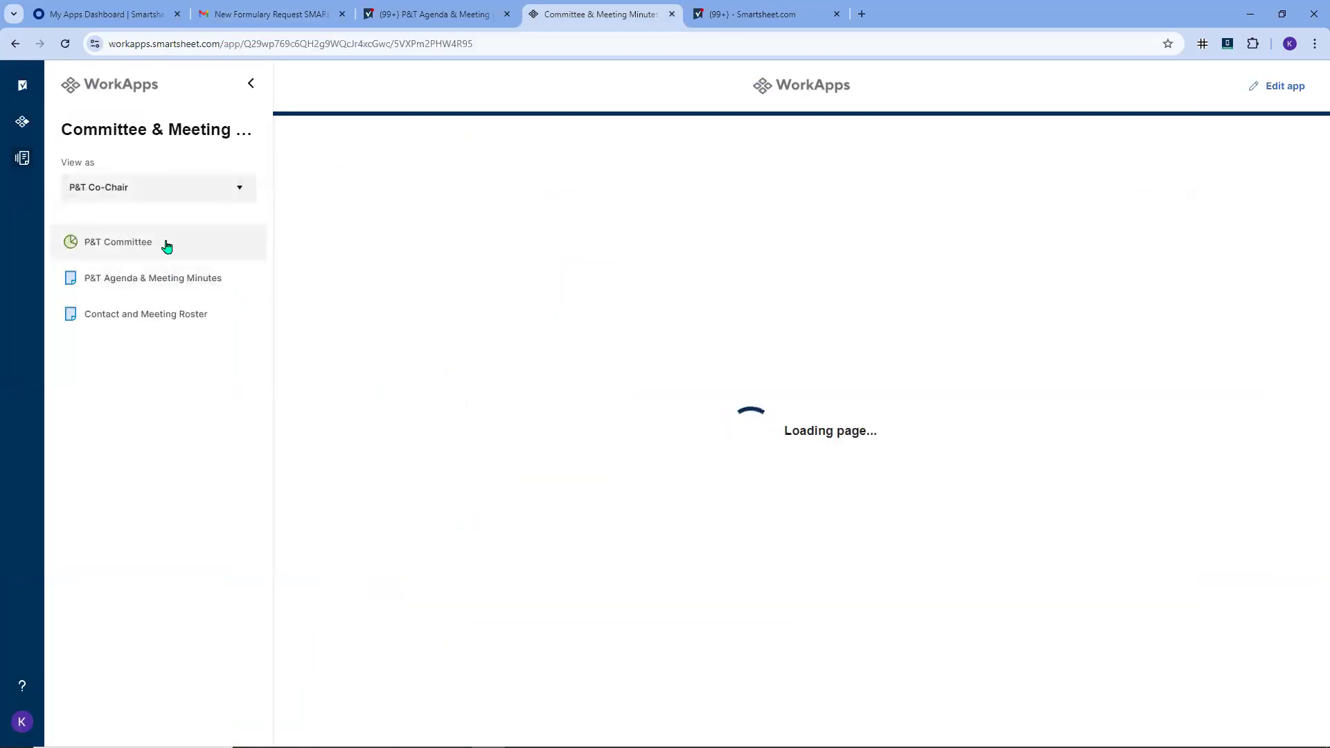
click(169, 280)
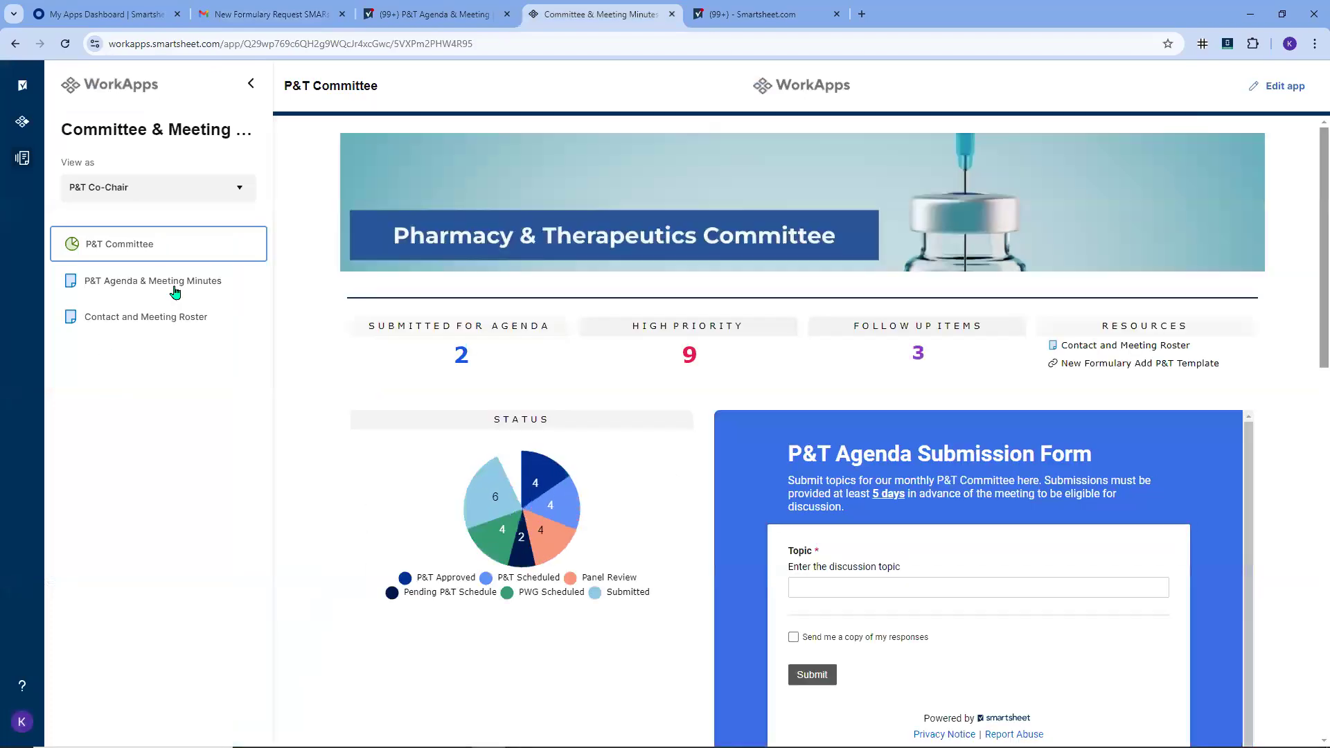
click(173, 280)
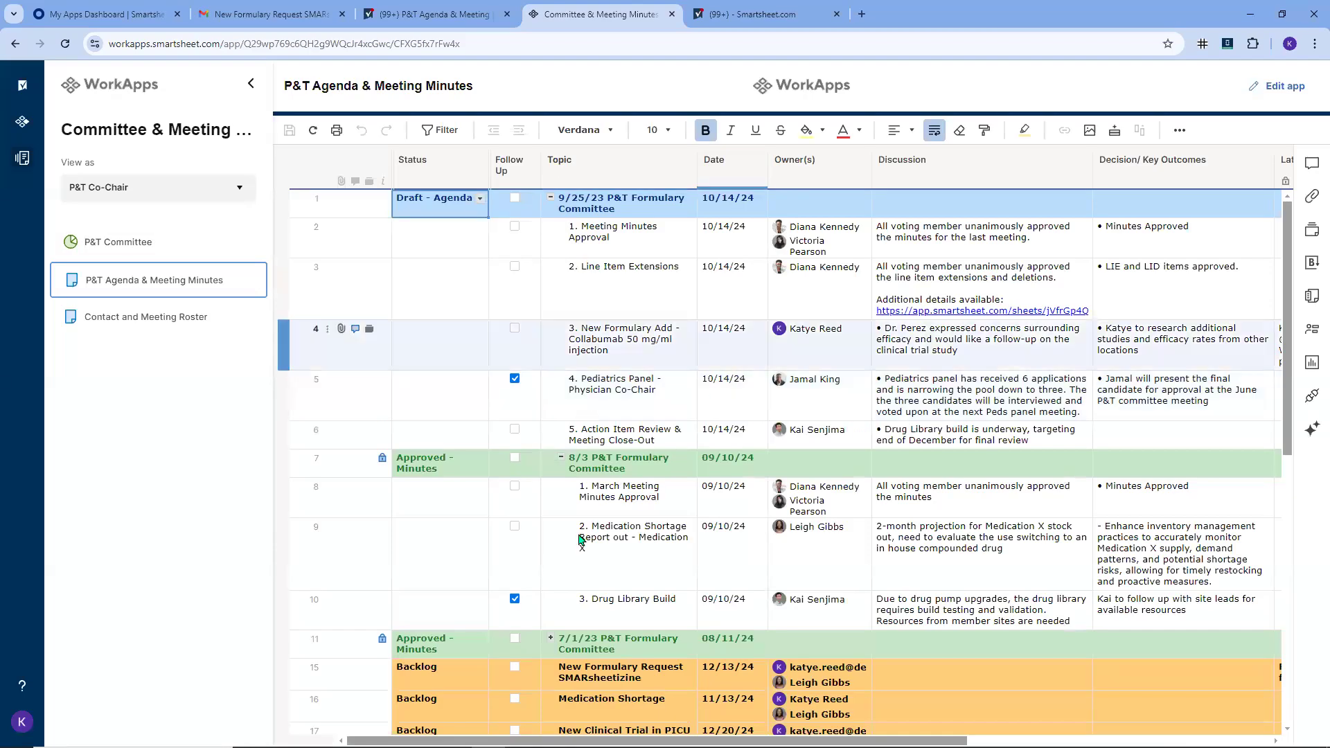
Set the date of the Medication Shortage backlog row to 10/14/24 and move the row directly below the New Formulary Add item
scroll(341, 644, down, 1)
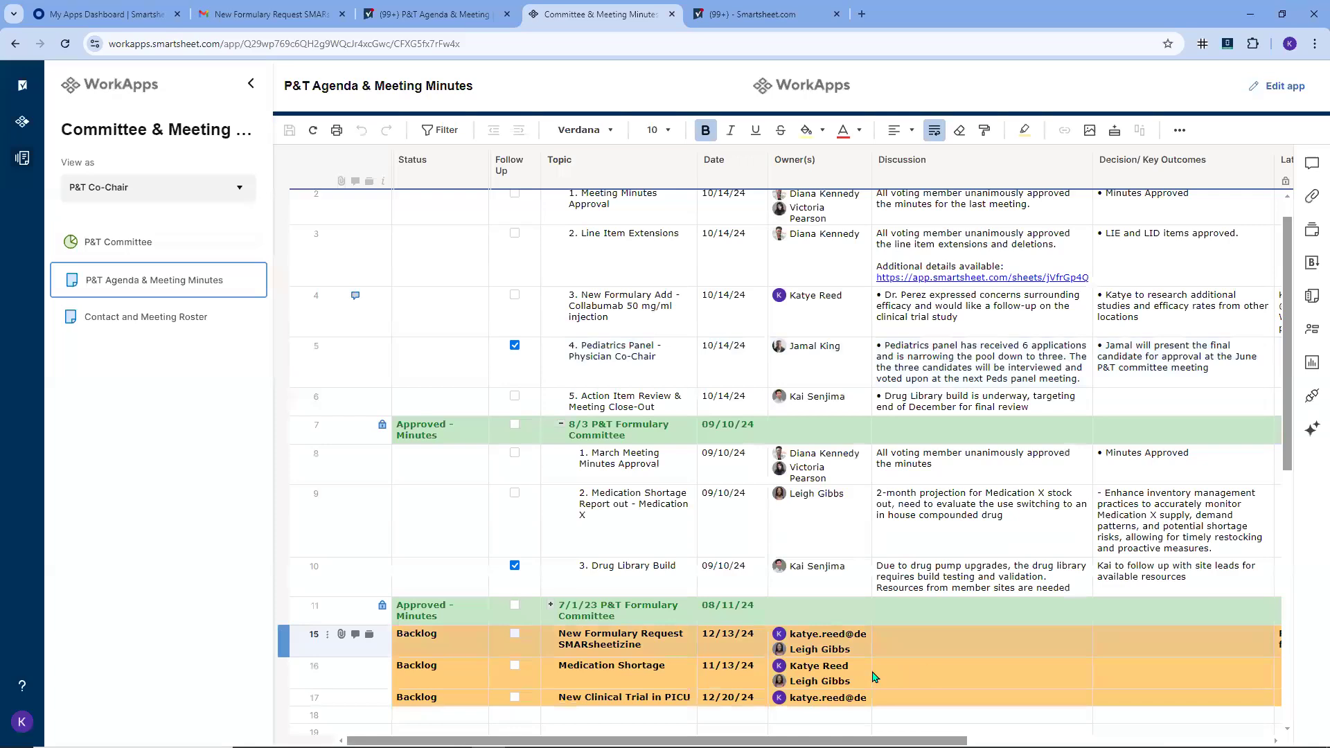
click(659, 675)
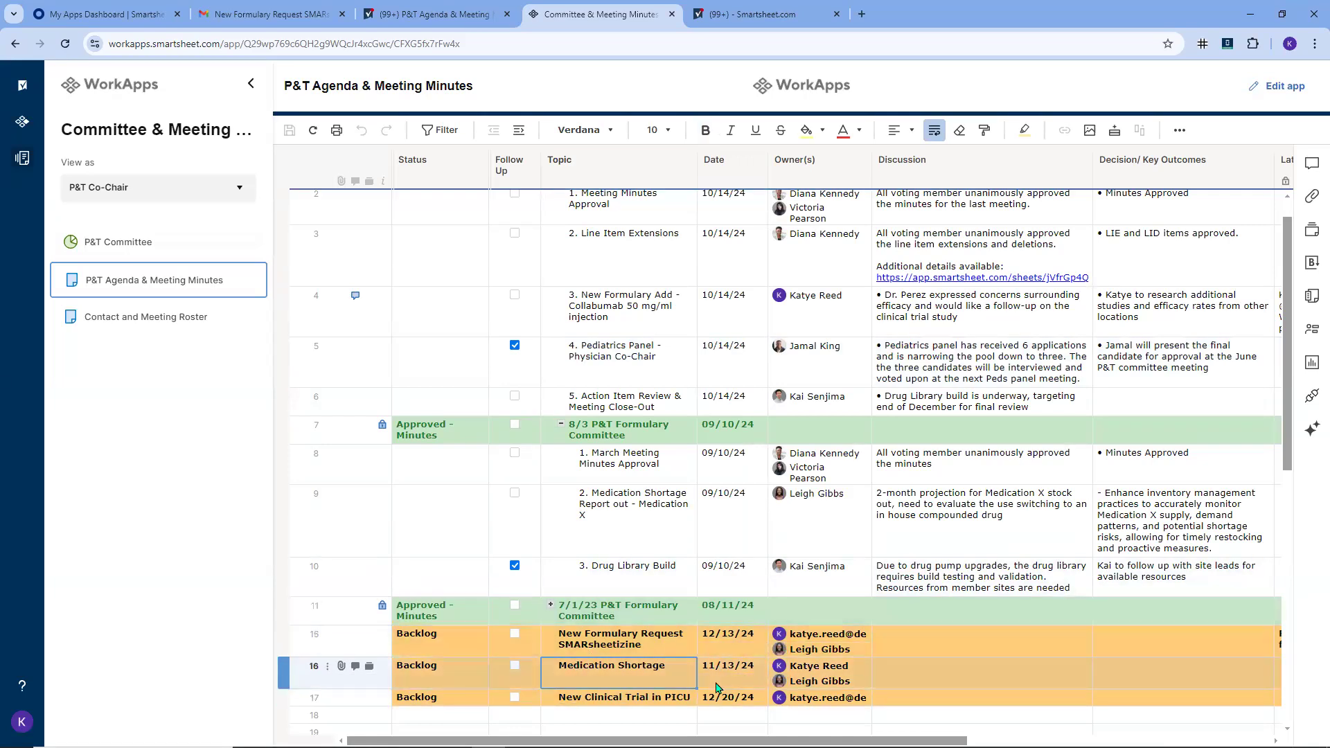
click(753, 669)
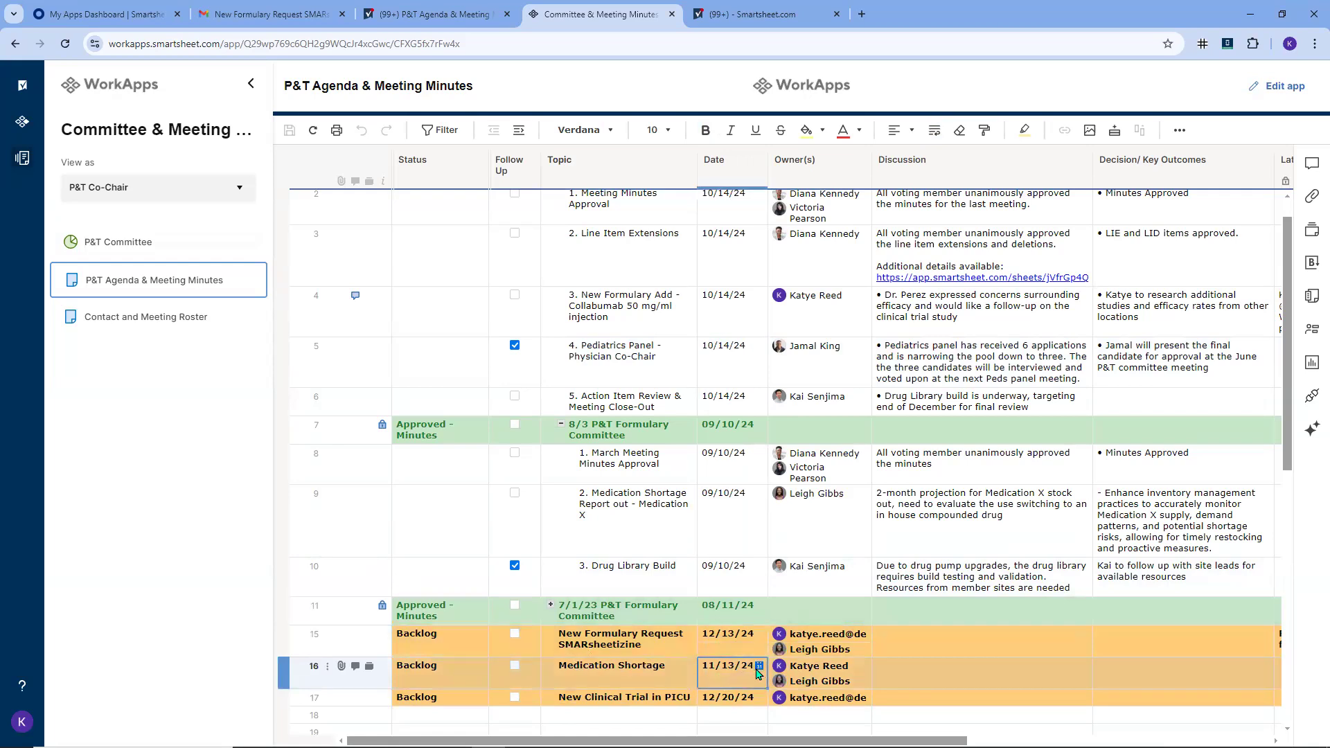
click(759, 667)
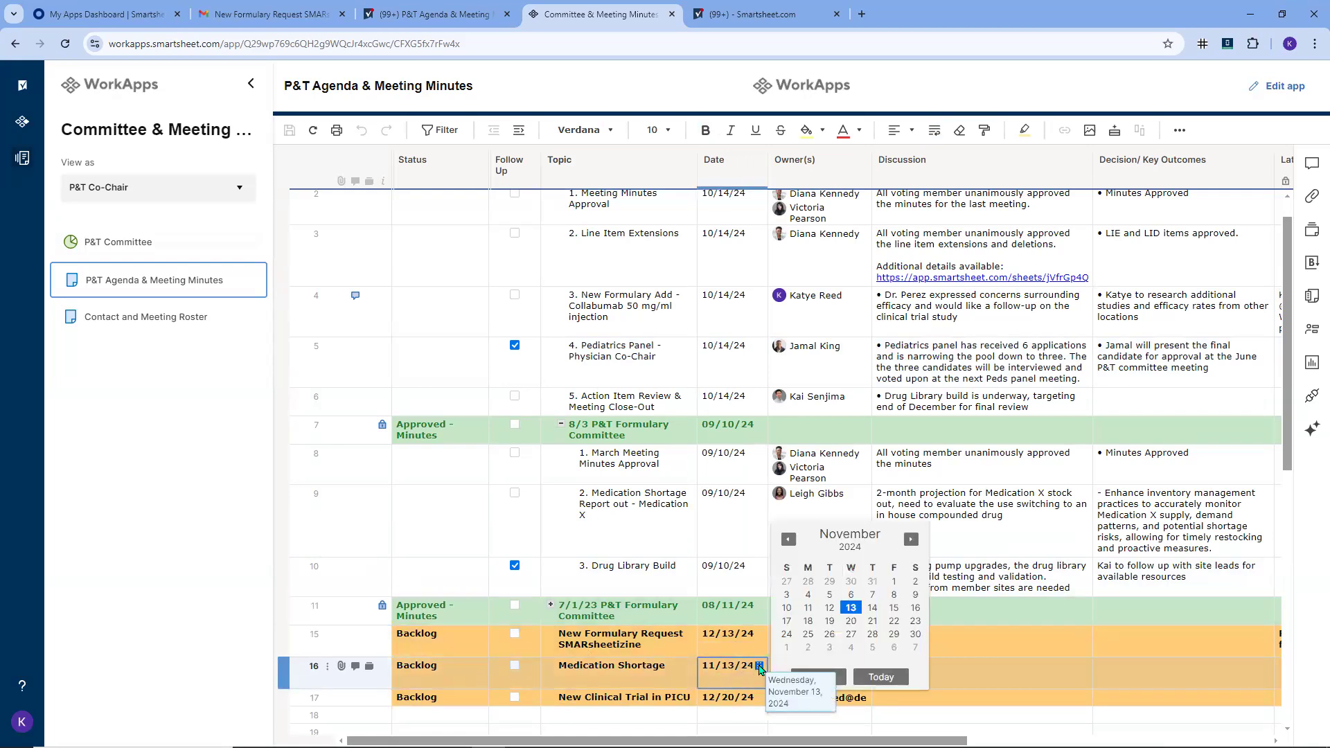
click(788, 540)
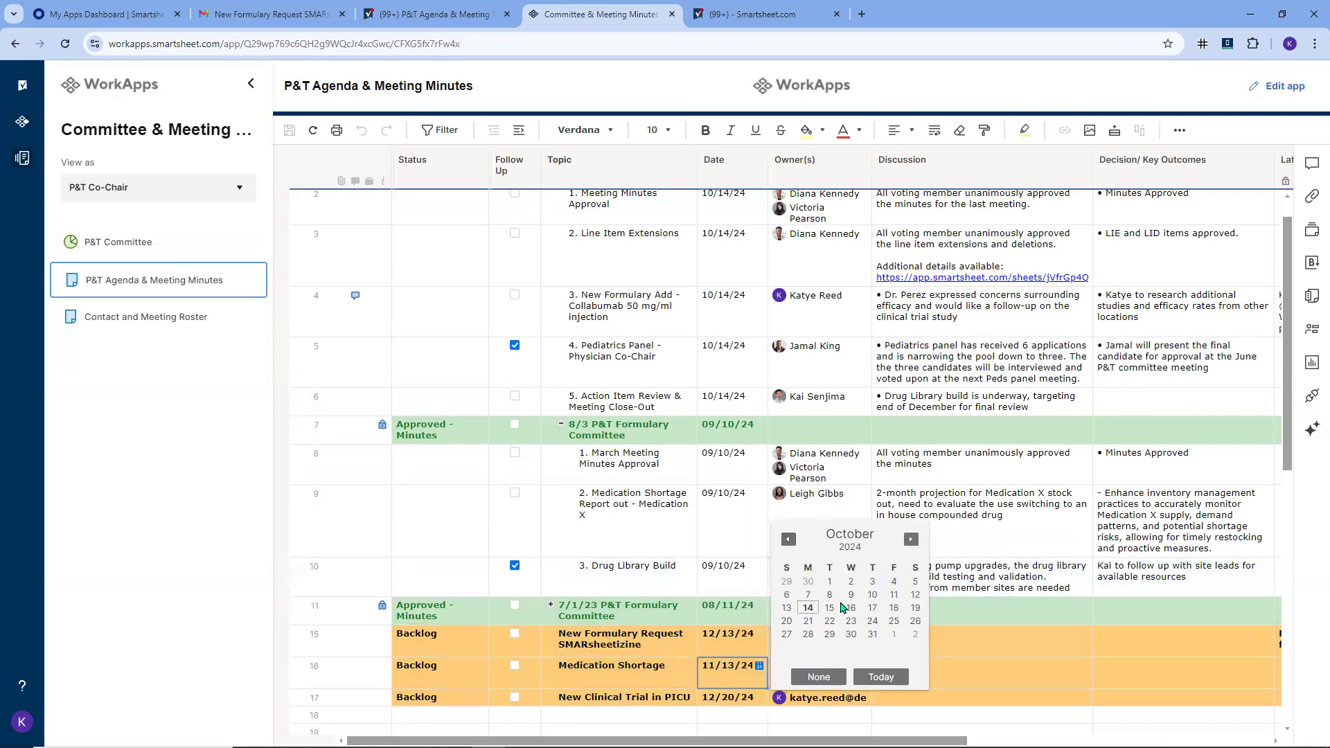
click(808, 607)
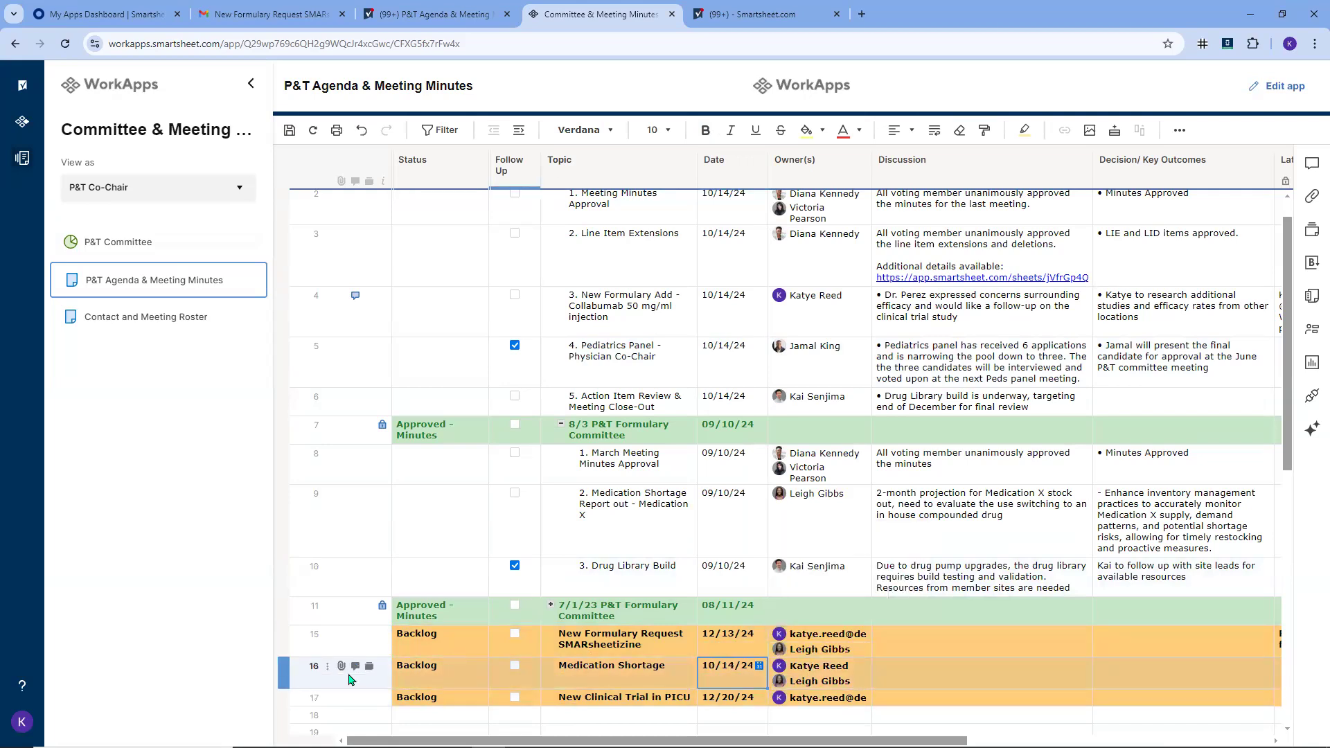
drag(291, 672, 303, 346)
Clear the status of the Medication Shortage row within the draft agenda
click(448, 339)
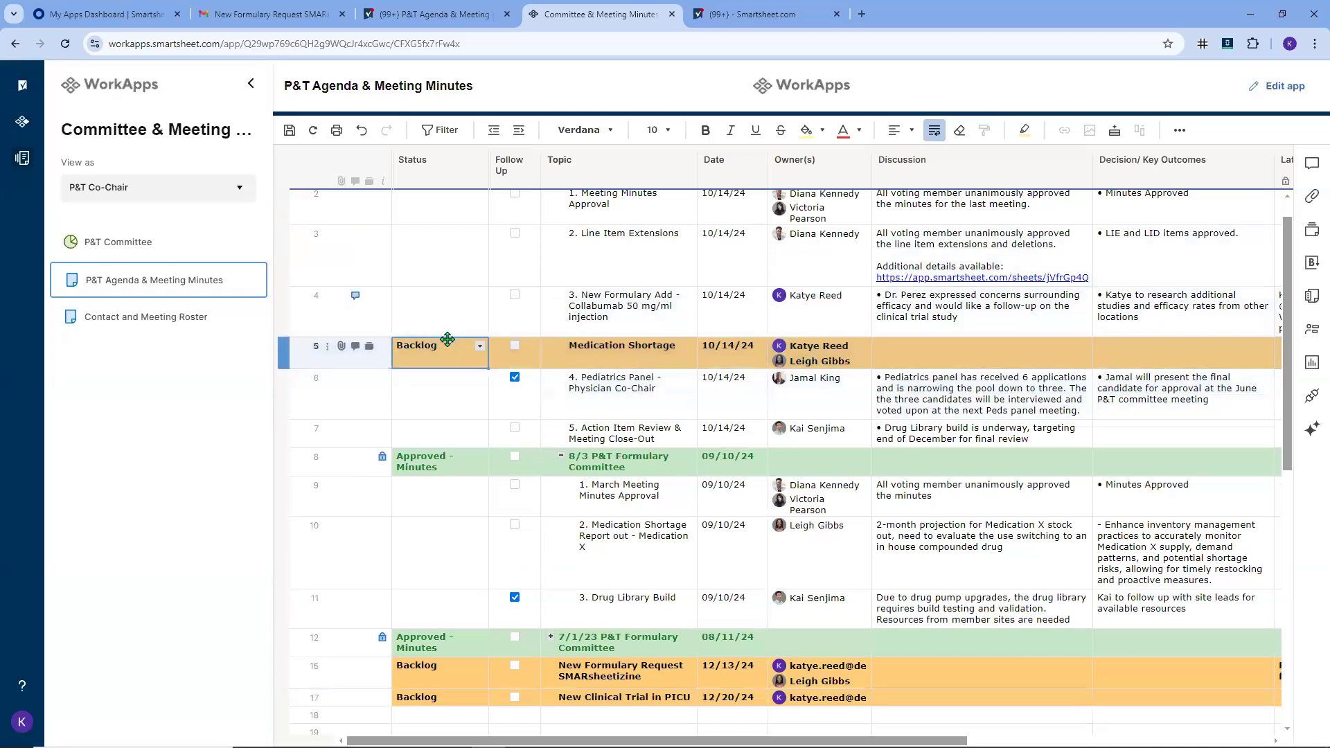
click(479, 348)
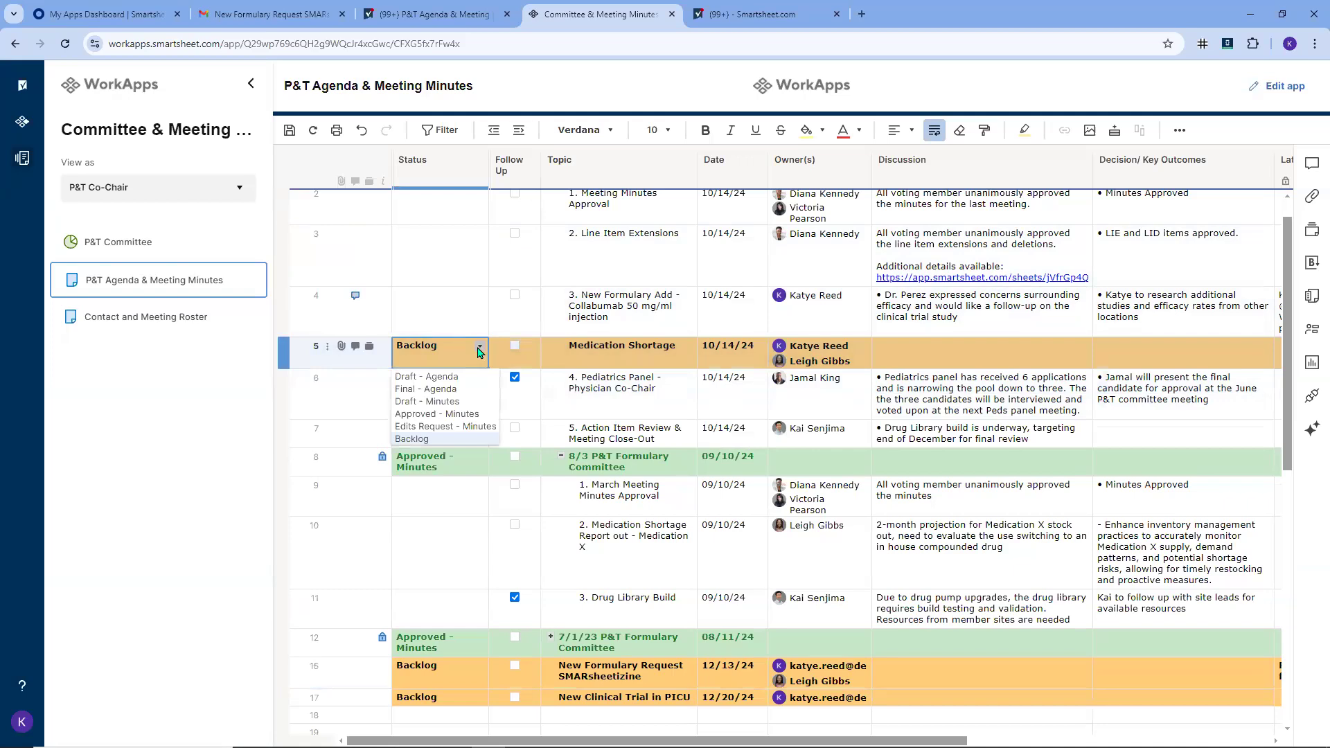
key(Return)
scroll(480, 346, up, 1)
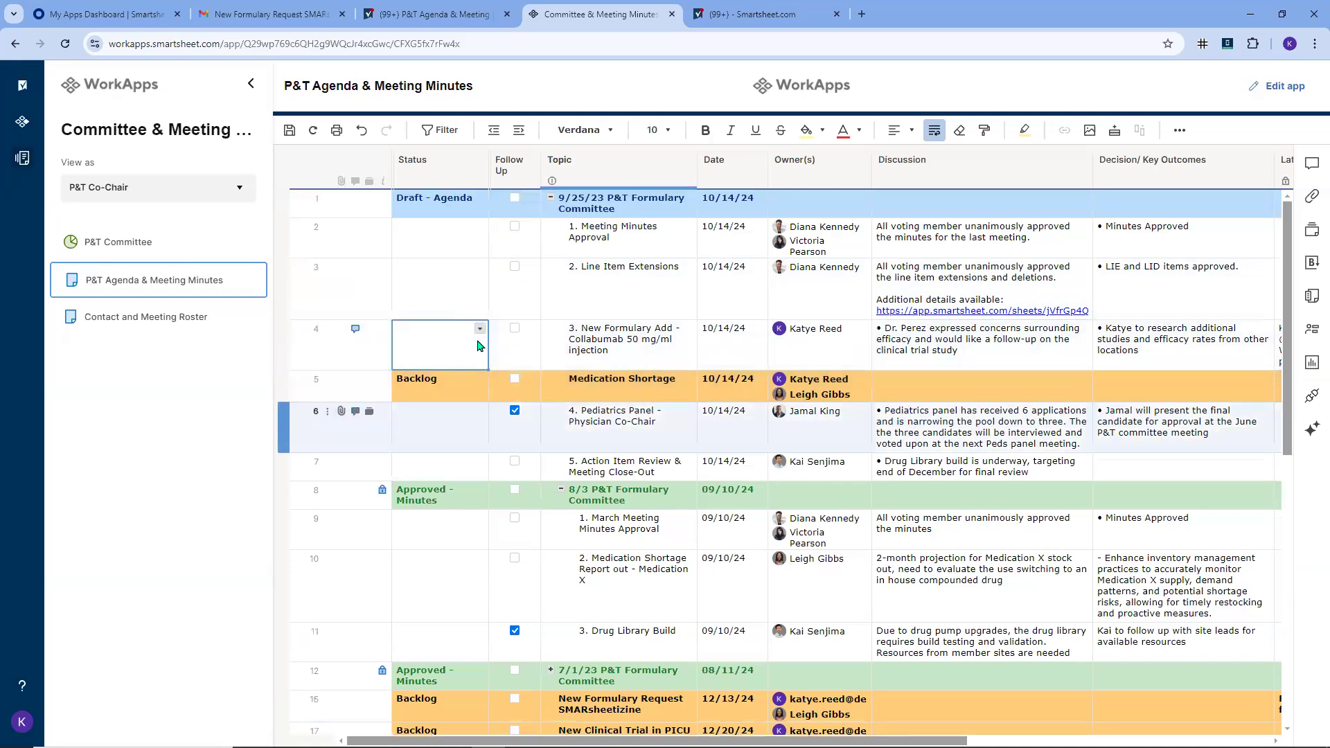
click(463, 309)
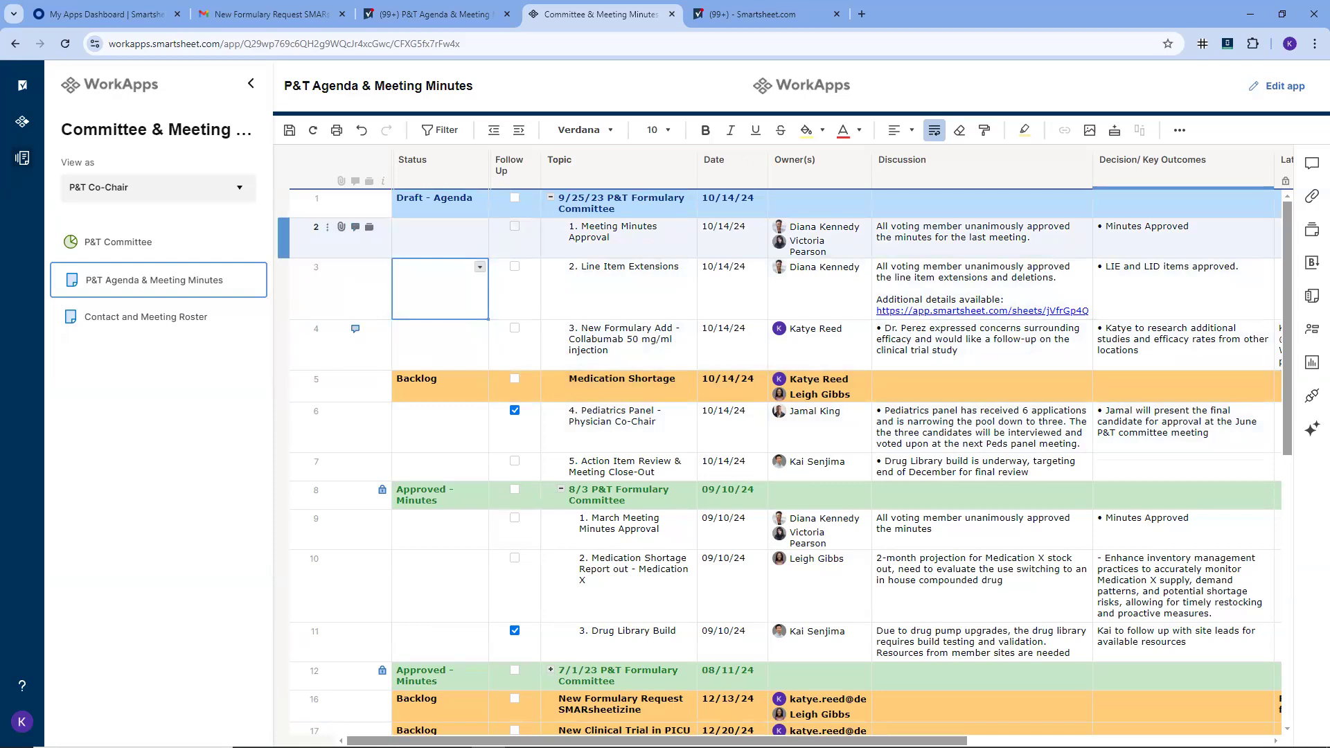
click(457, 385)
key(Delete)
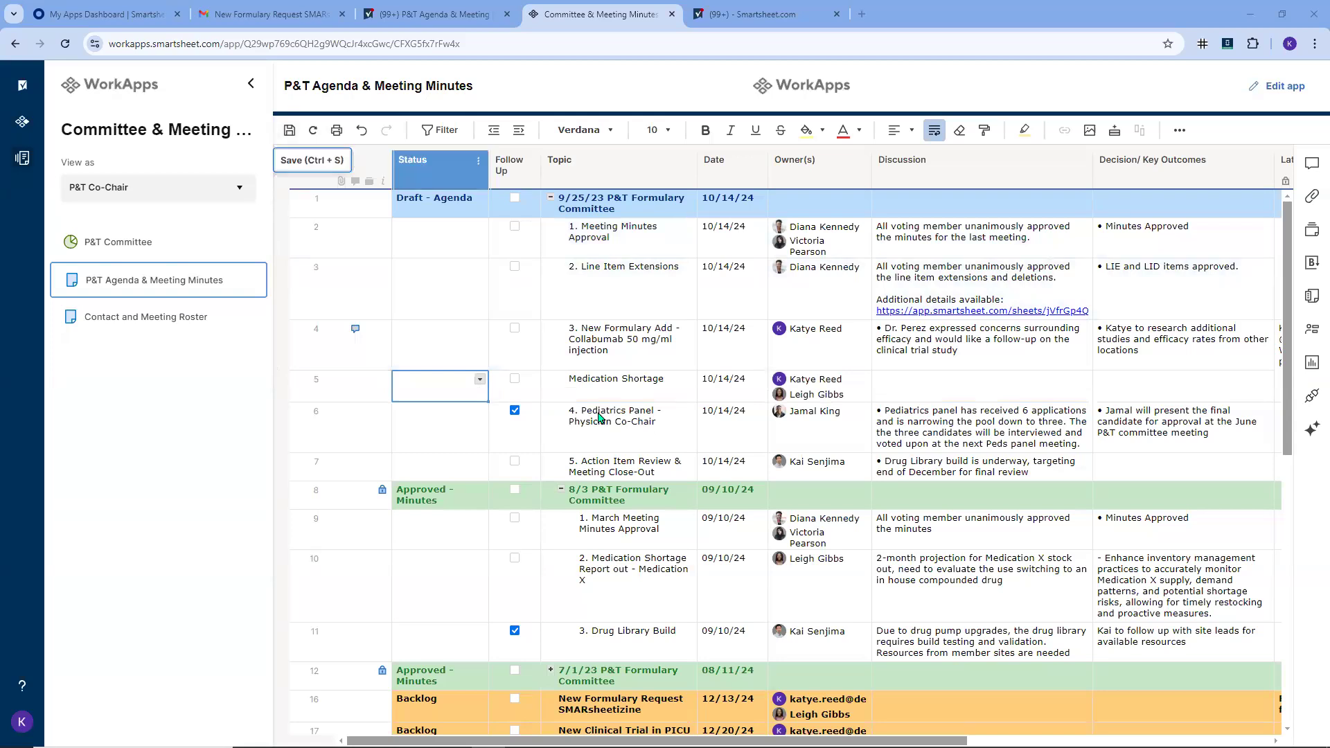
scroll(484, 526, down, 1)
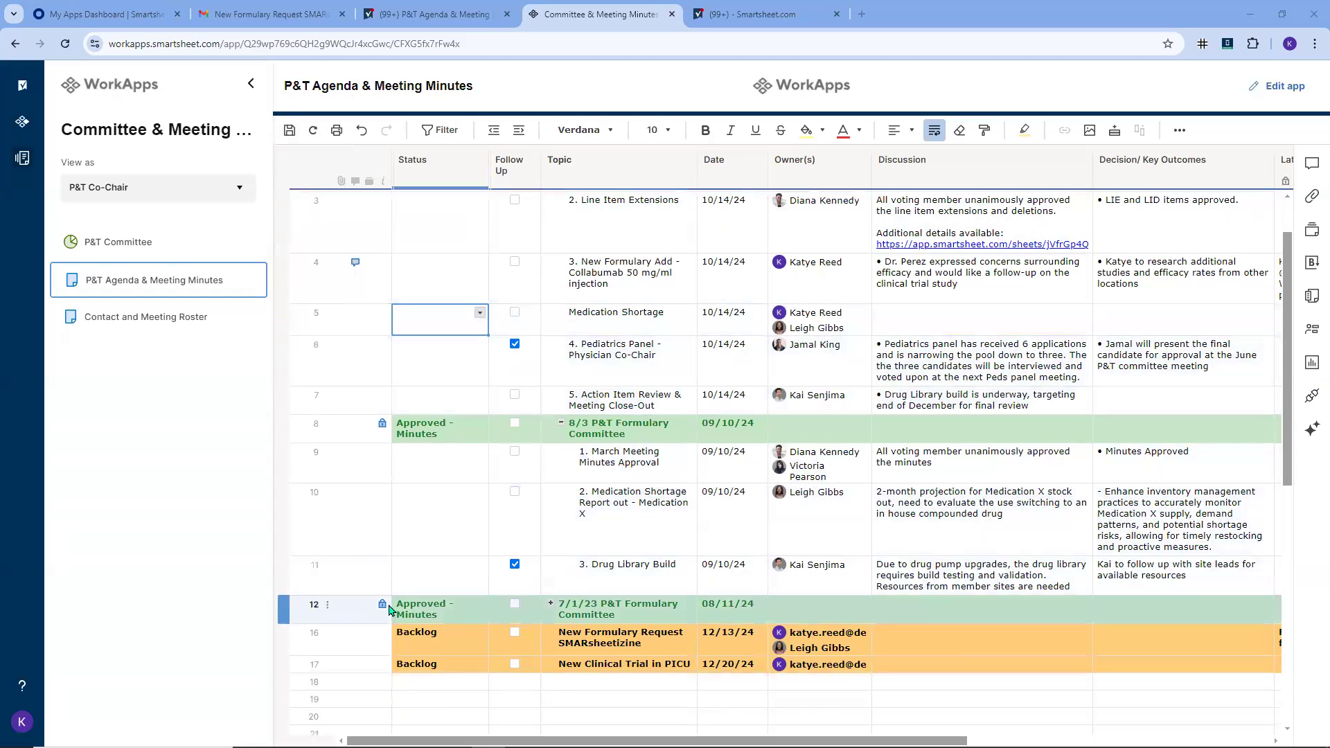
Expand the 7/1/23 P&T Formulary Committee approved minutes and try to edit the topic of the locked Medication Samples Policy Review row
scroll(517, 376, up, 1)
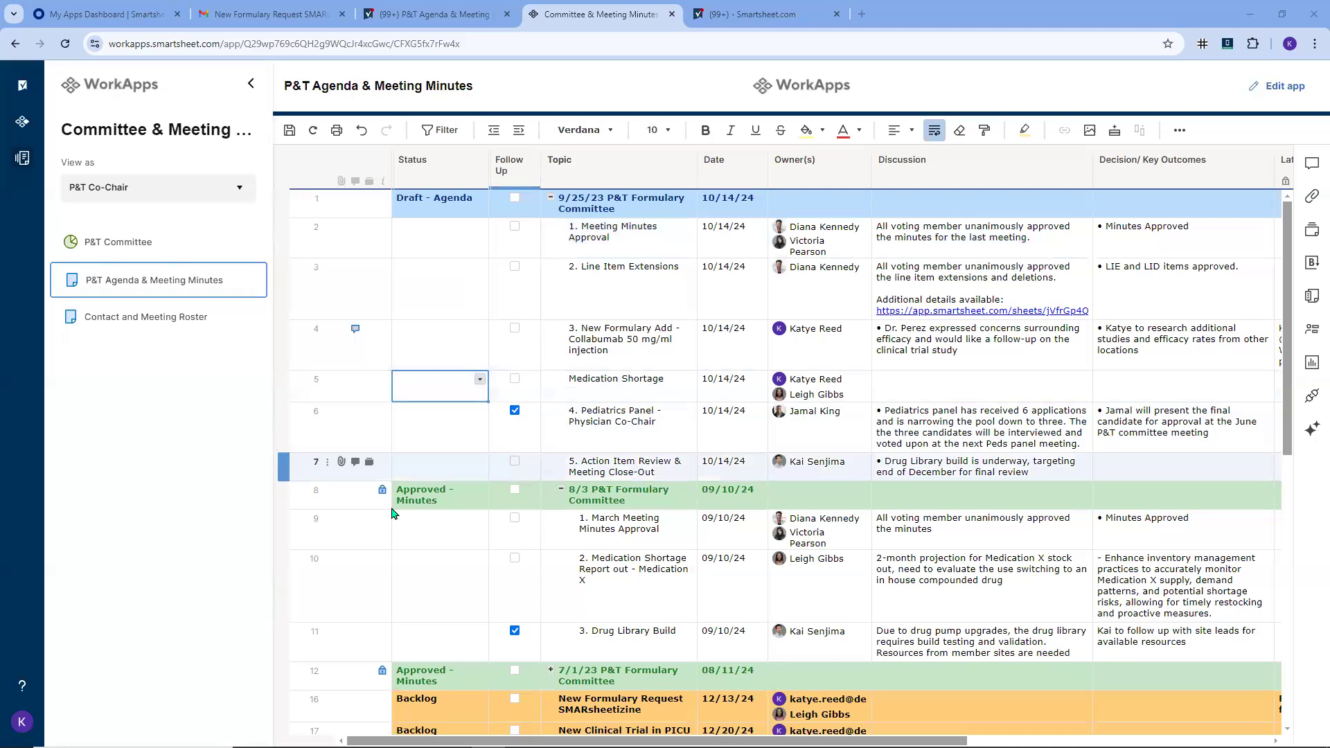
click(441, 499)
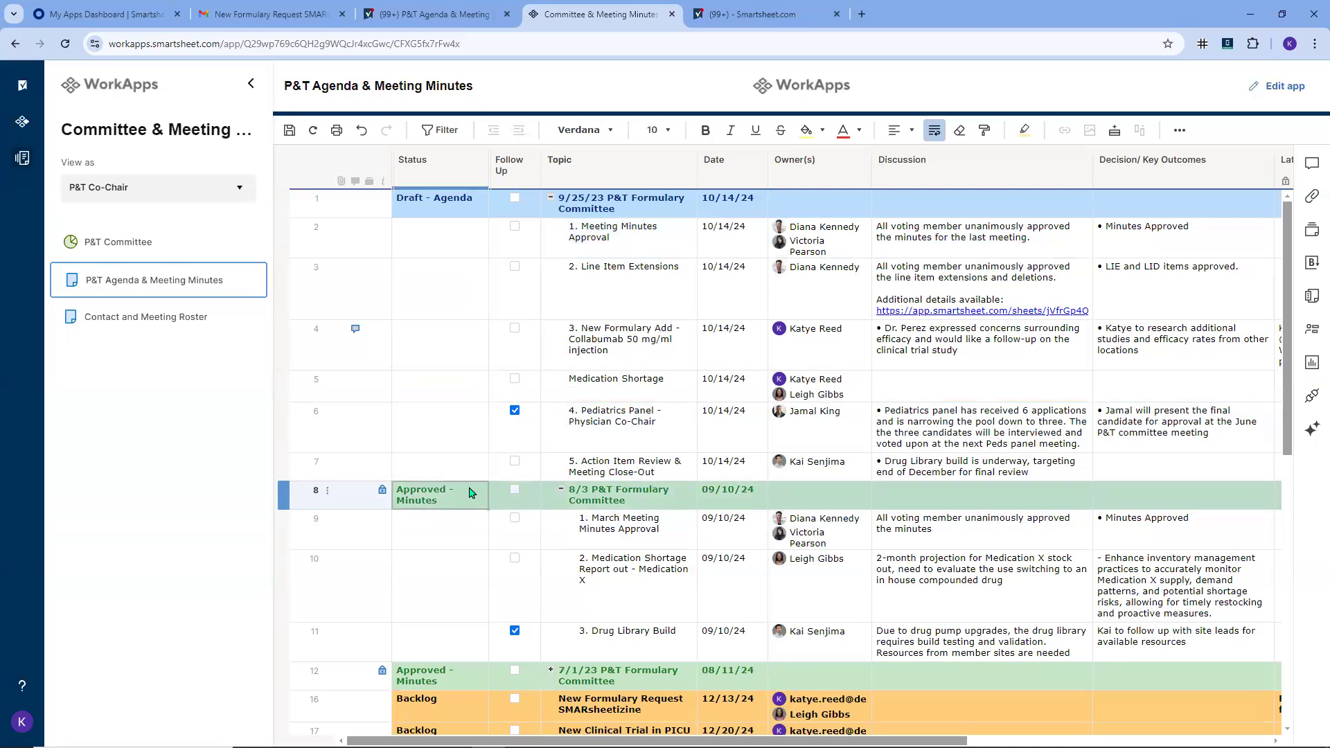
click(442, 675)
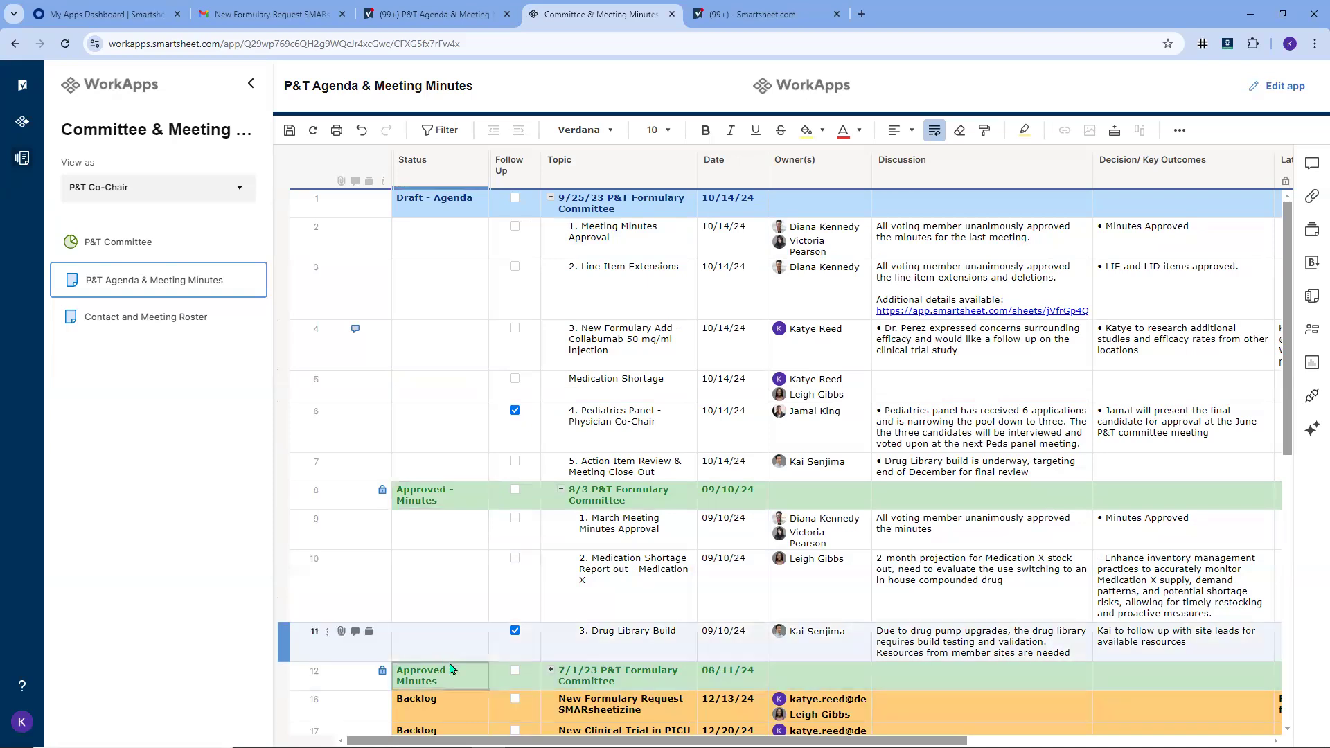
click(552, 671)
scroll(687, 691, down, 1)
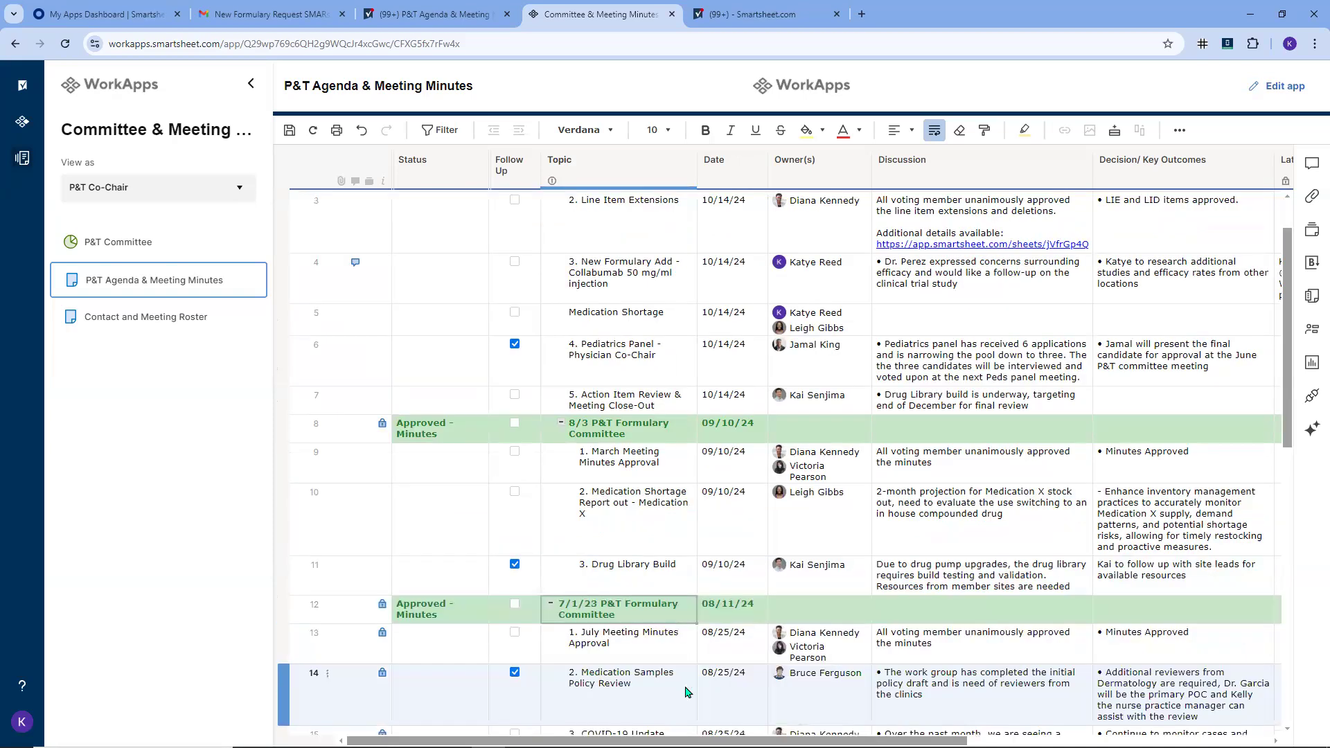
click(679, 689)
click(680, 689)
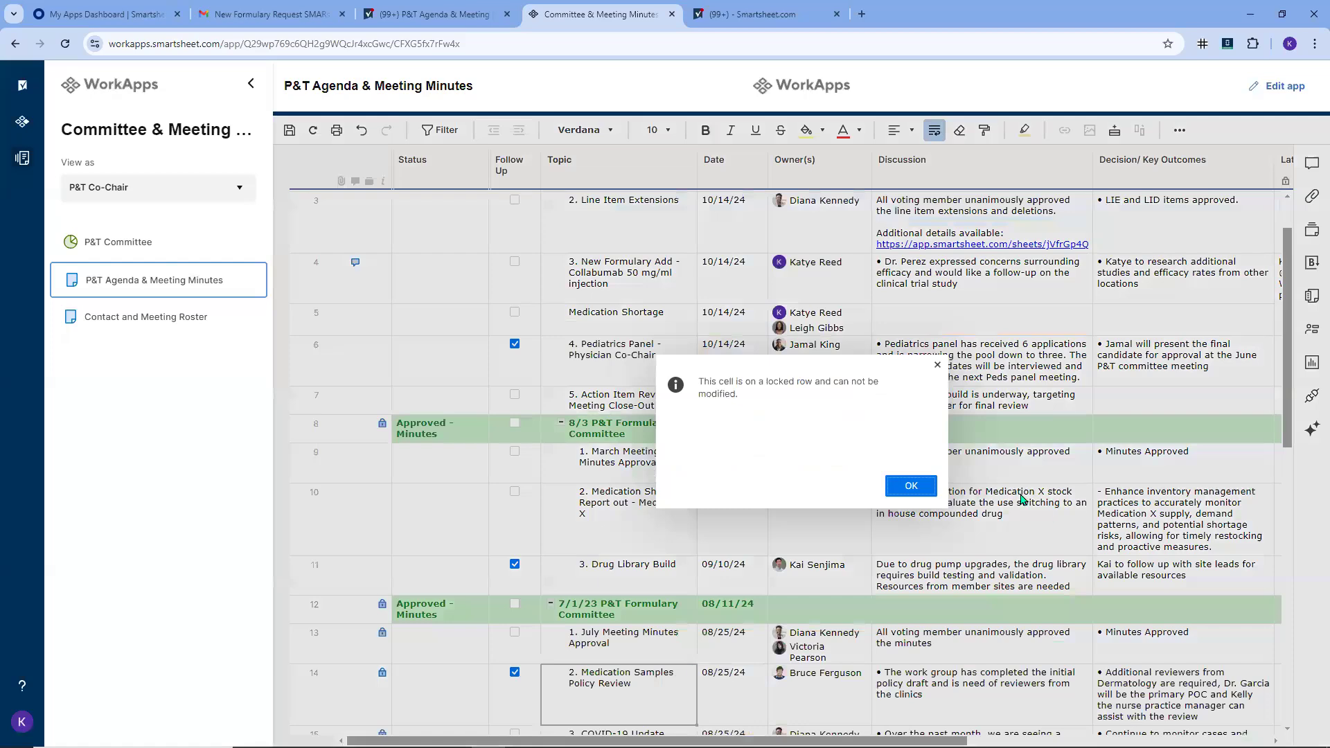
click(911, 486)
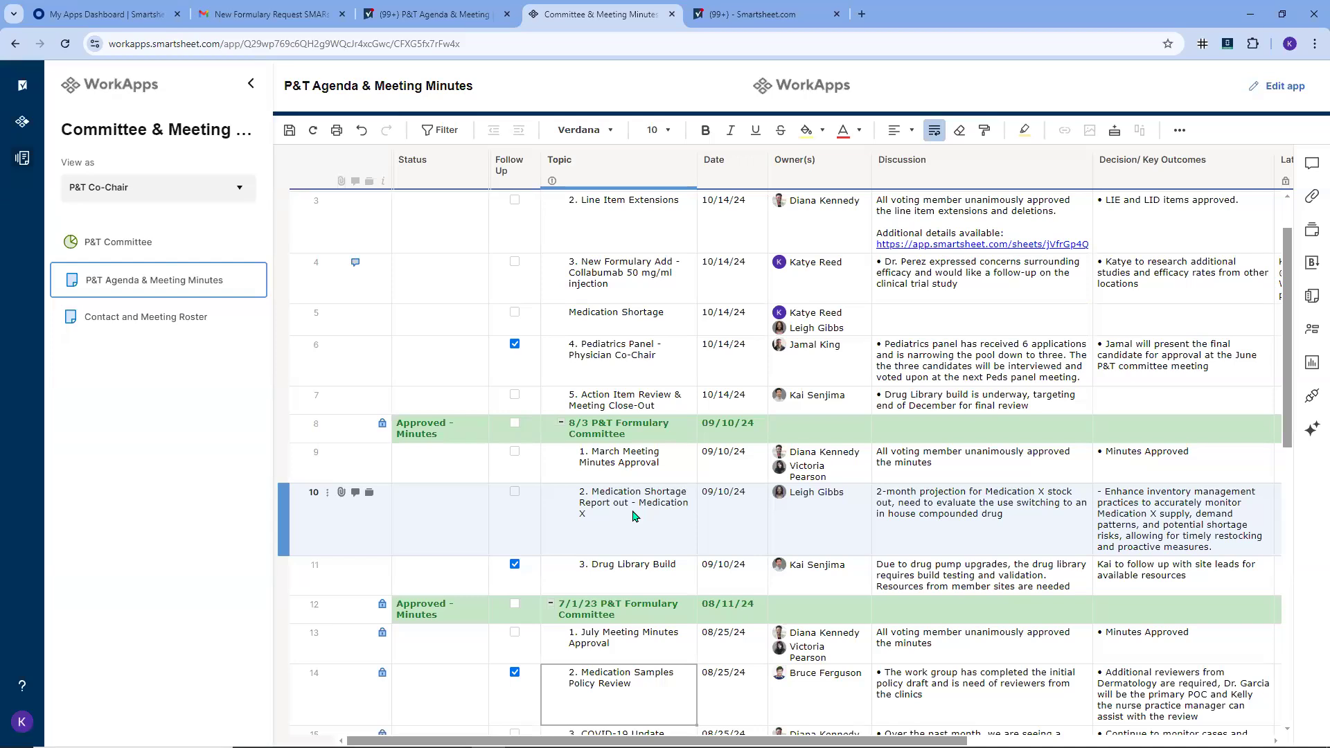
Collapse and re-expand the approved 7/1/23 and 8/3 minutes, and select the discussion of the Medication Shortage Report out row
click(551, 608)
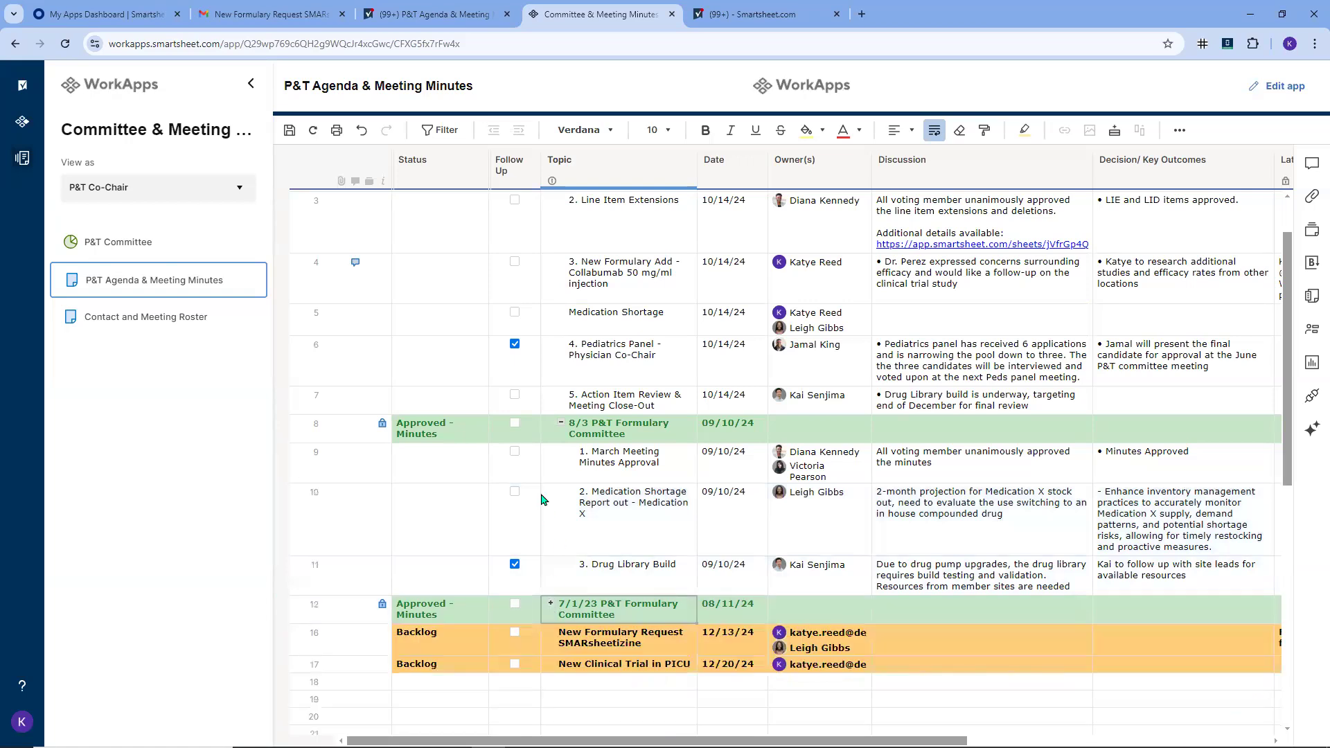
click(561, 423)
click(561, 424)
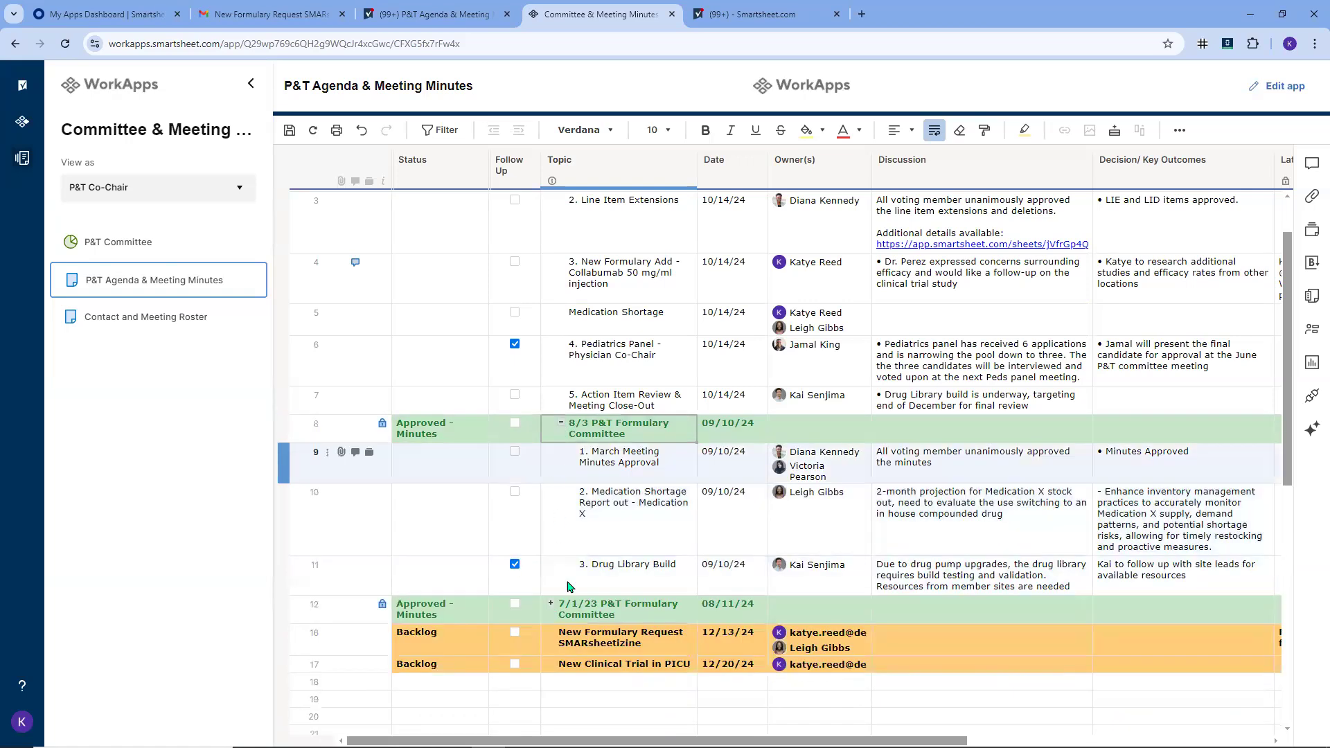
click(551, 606)
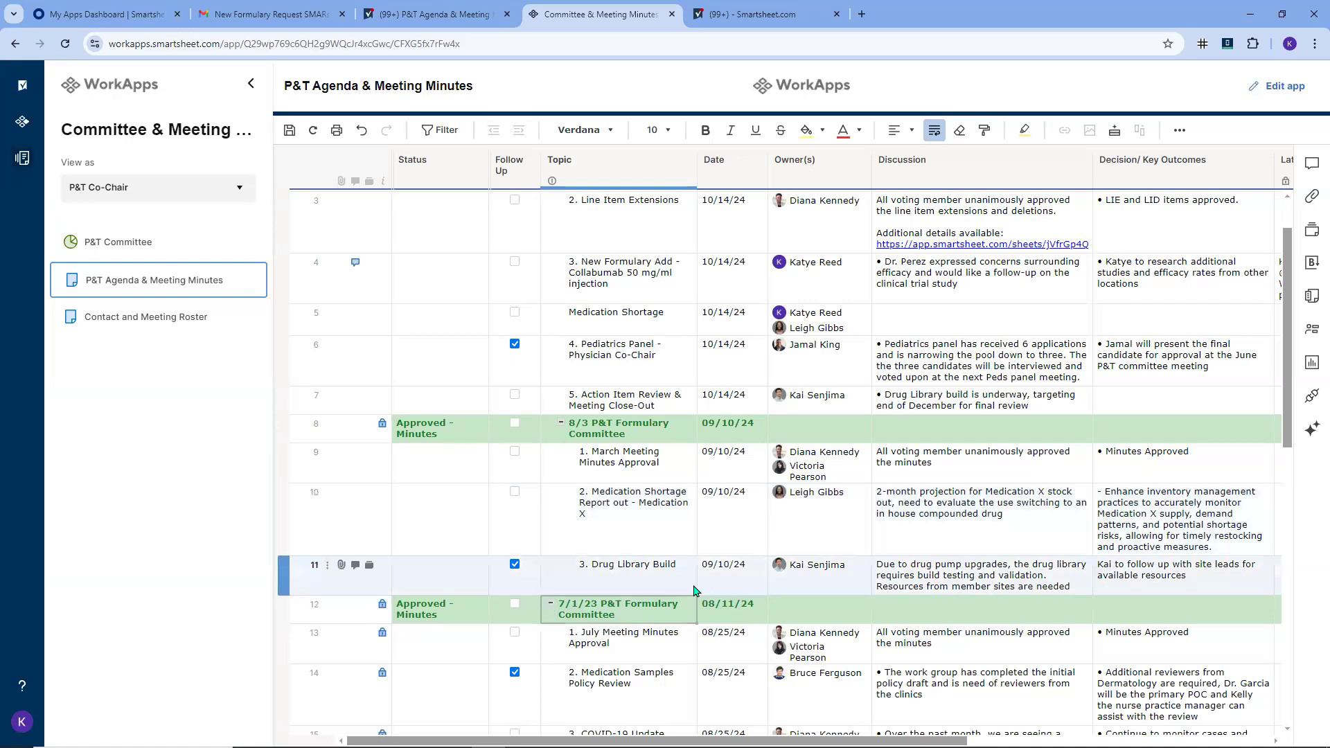
click(963, 513)
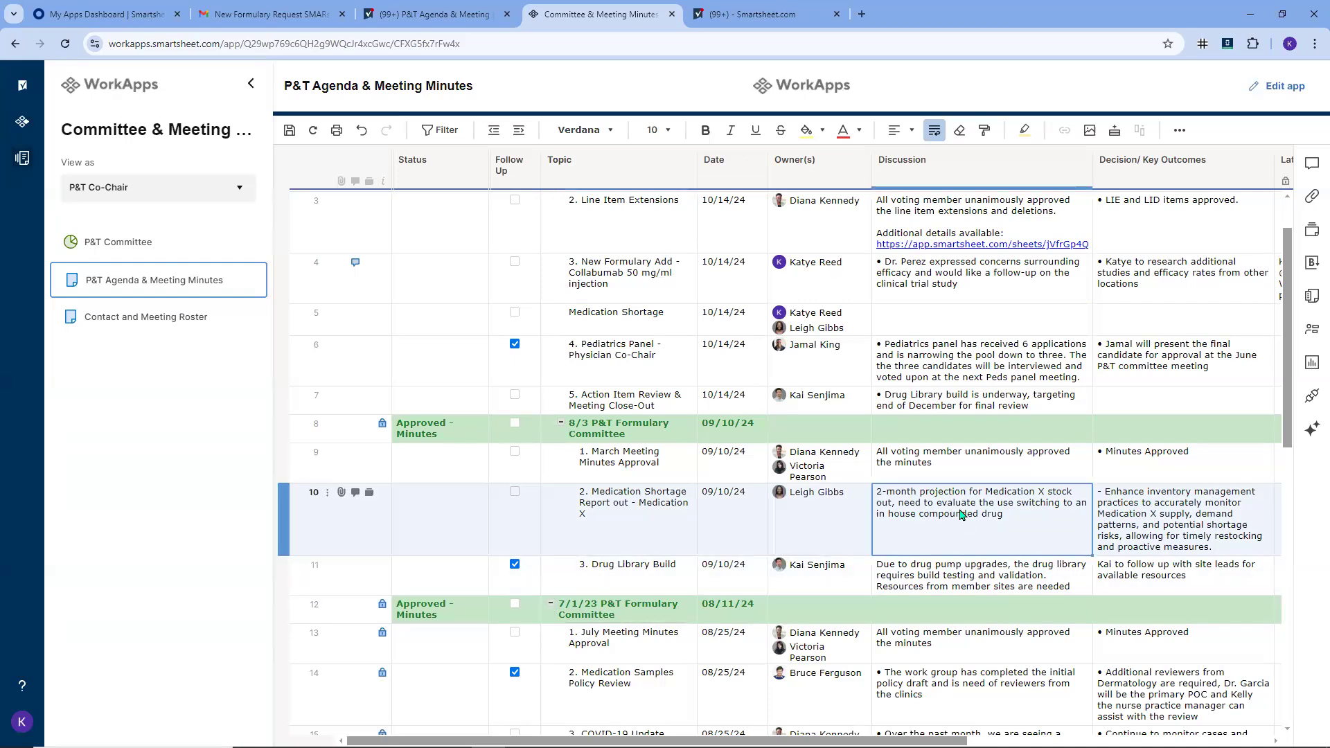
Search the P&T Agenda & Meeting Minutes sheet for covid-19 and close the search
key(ctrl+f)
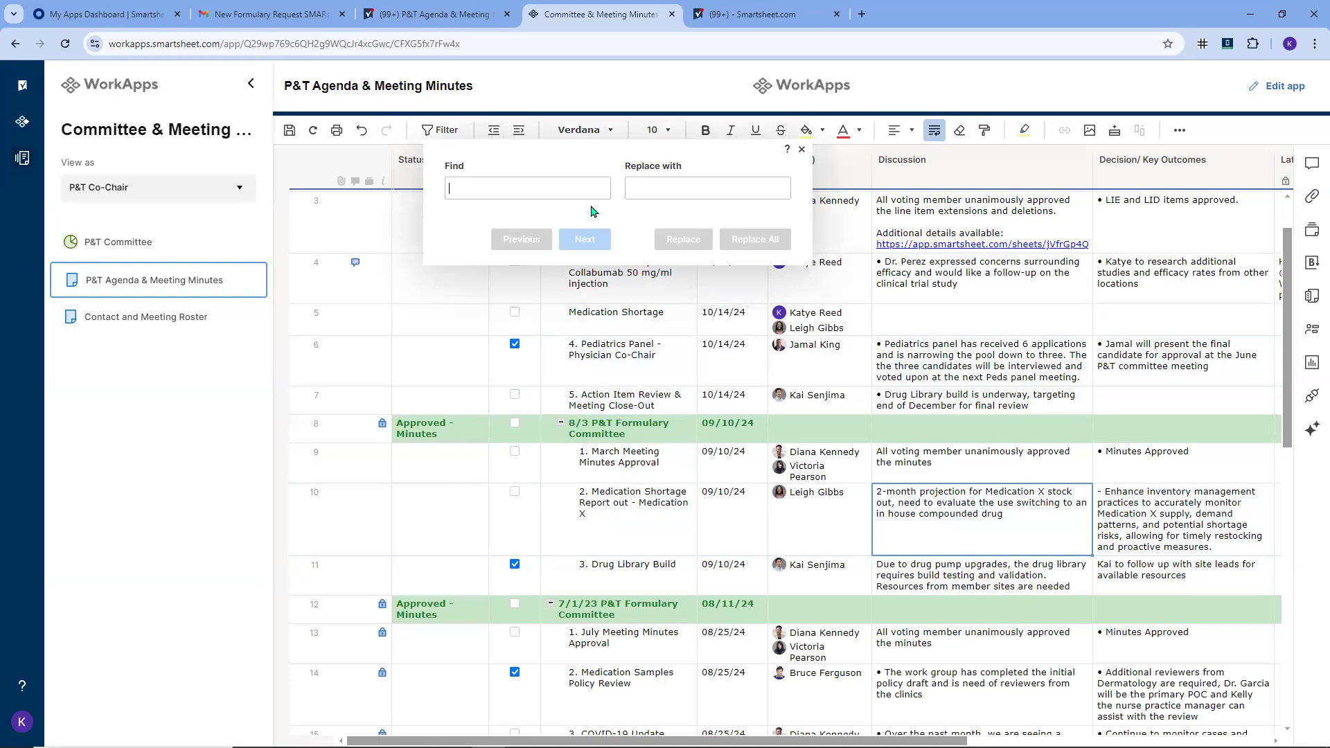
text(covid-19)
click(585, 239)
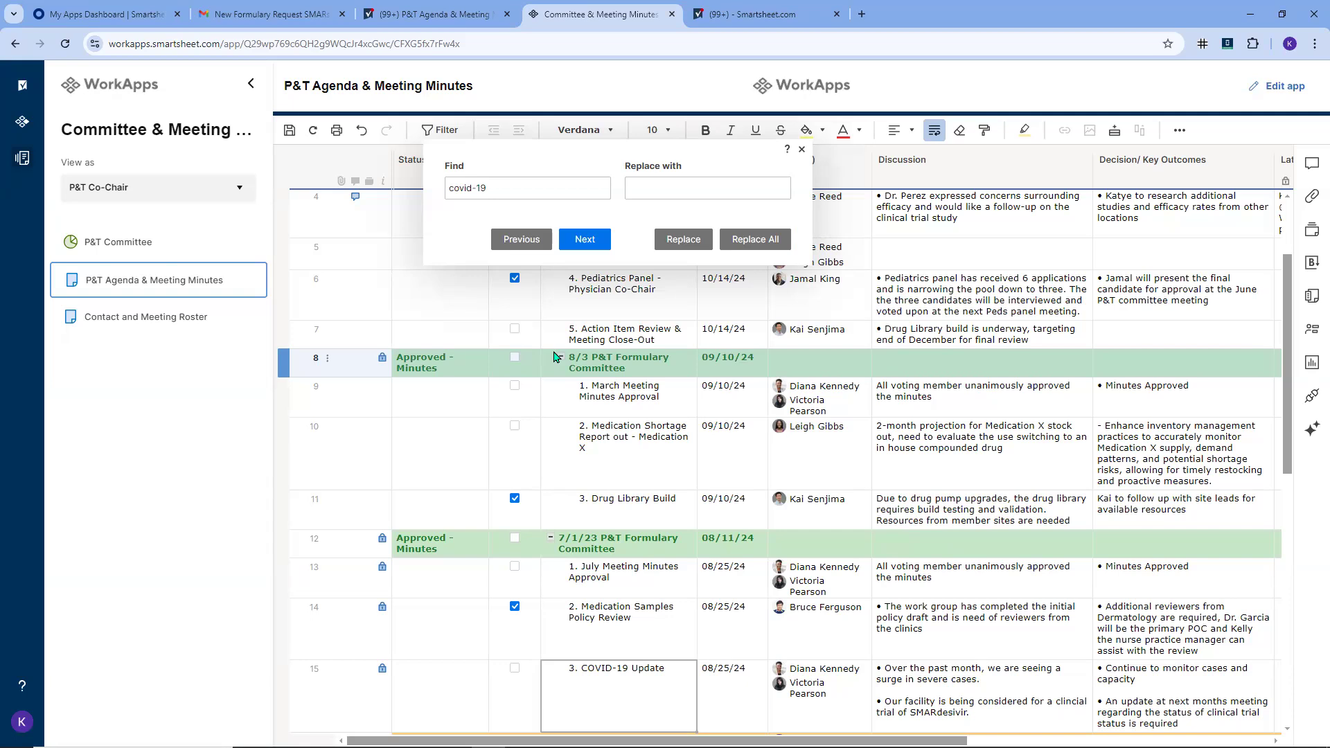
click(802, 149)
Save the sheet and set the status of the 9/25/23 P&T Formulary Committee row to Final - Agenda
click(290, 130)
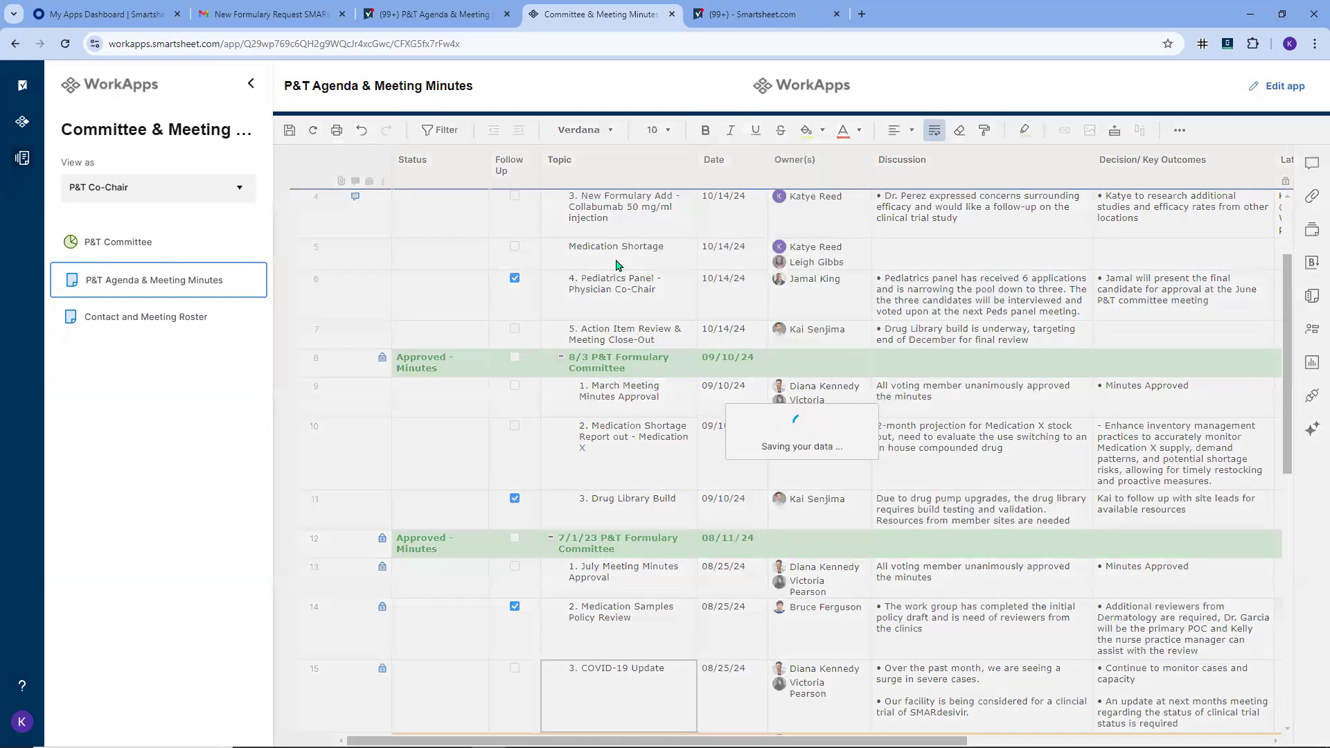
scroll(678, 396, up, 3)
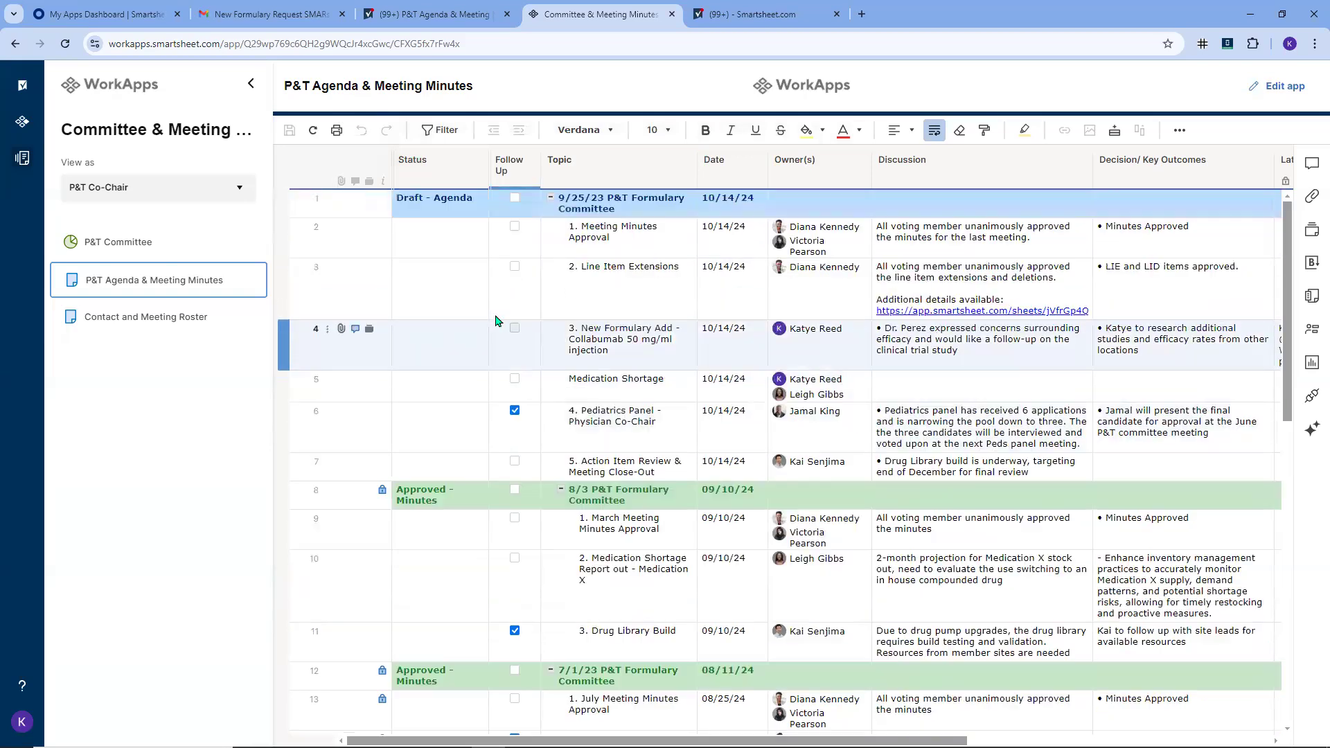
click(469, 210)
click(480, 201)
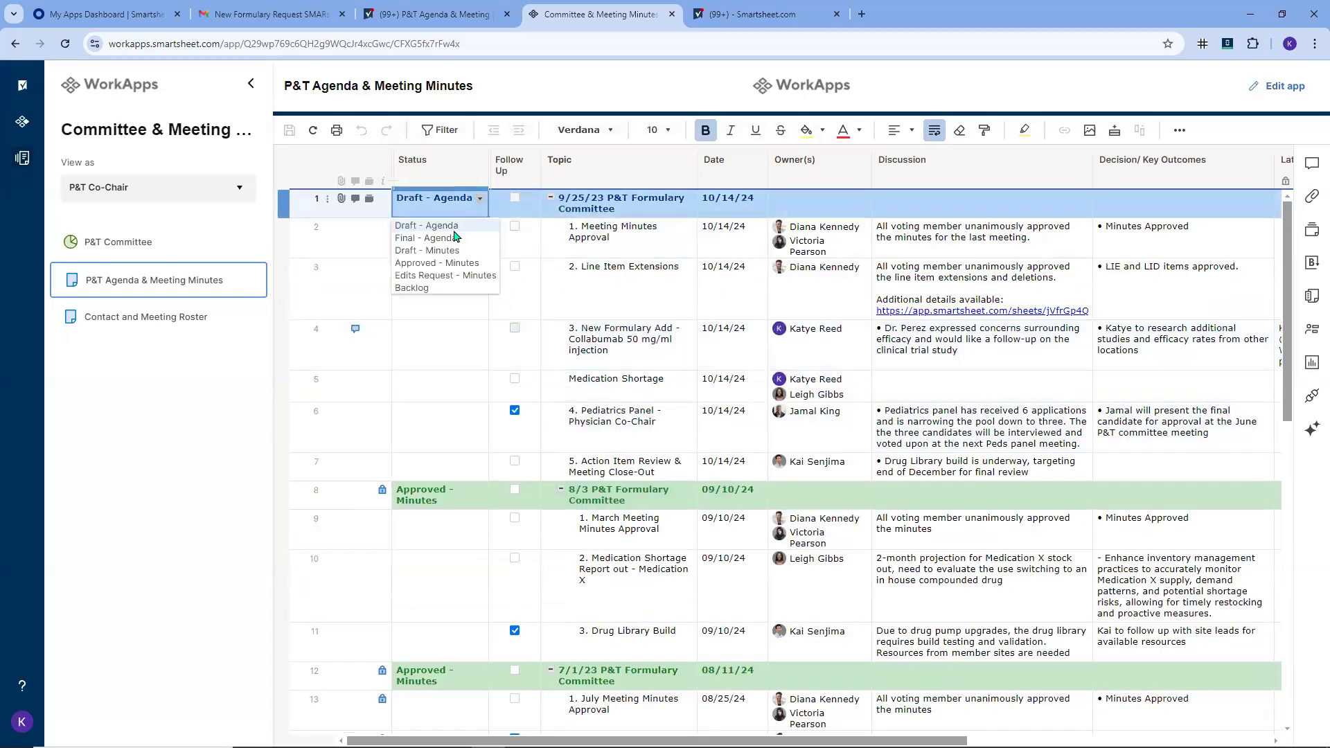
click(454, 243)
click(454, 243)
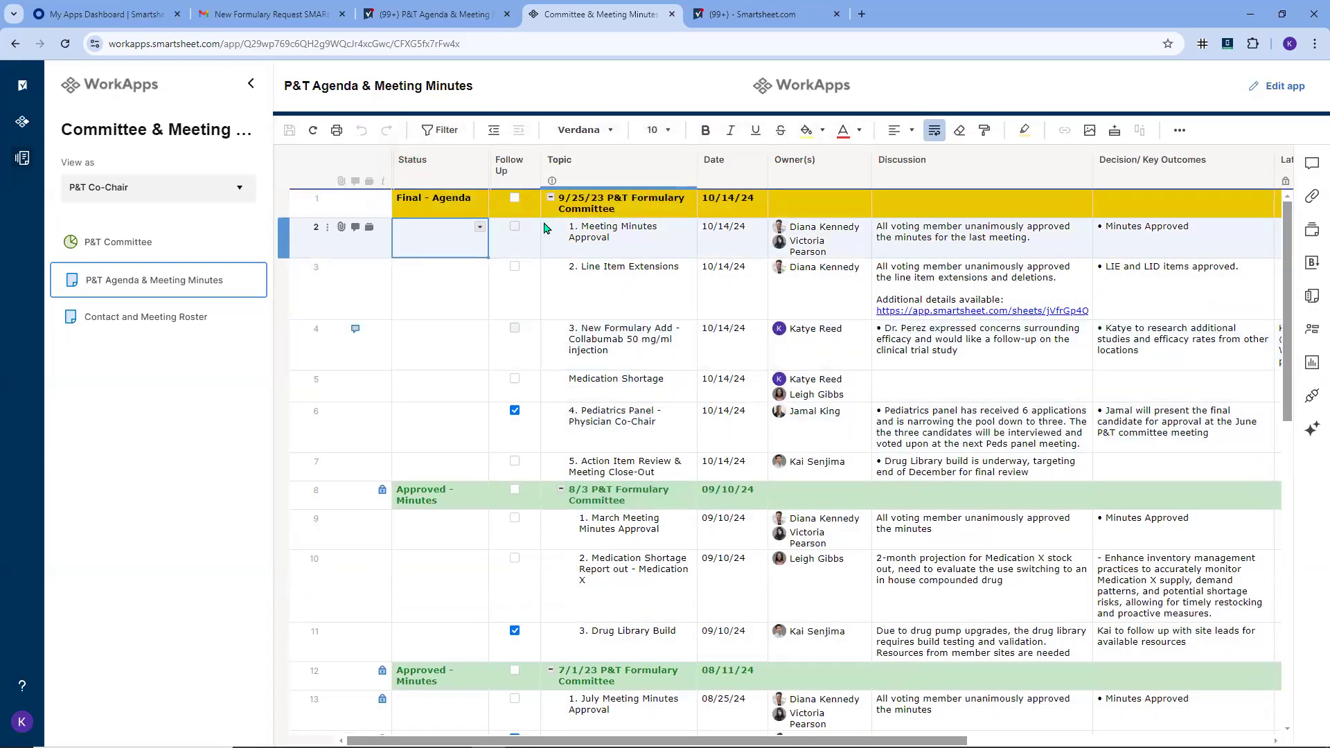
Open the P&T Committee dashboard and review its agenda metrics, status chart and submission form
click(161, 249)
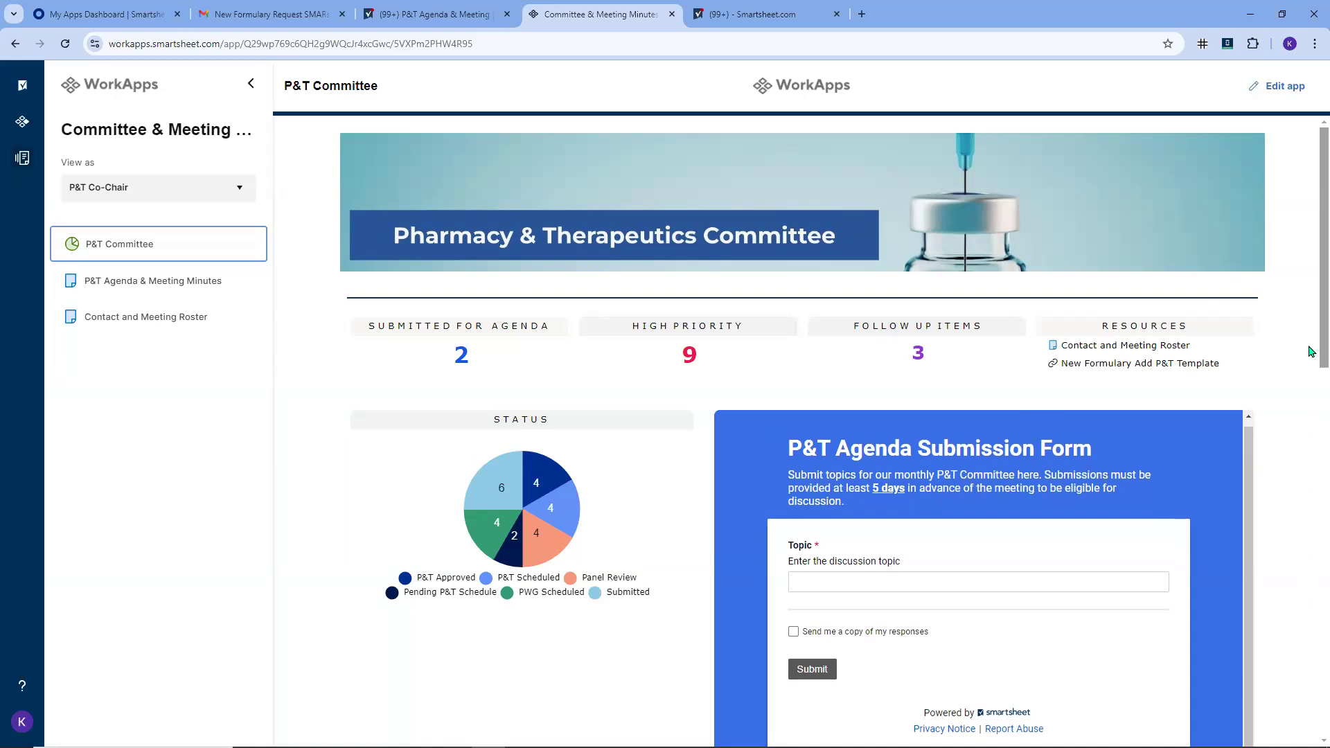
scroll(1310, 374, down, 7)
scroll(1310, 312, up, 5)
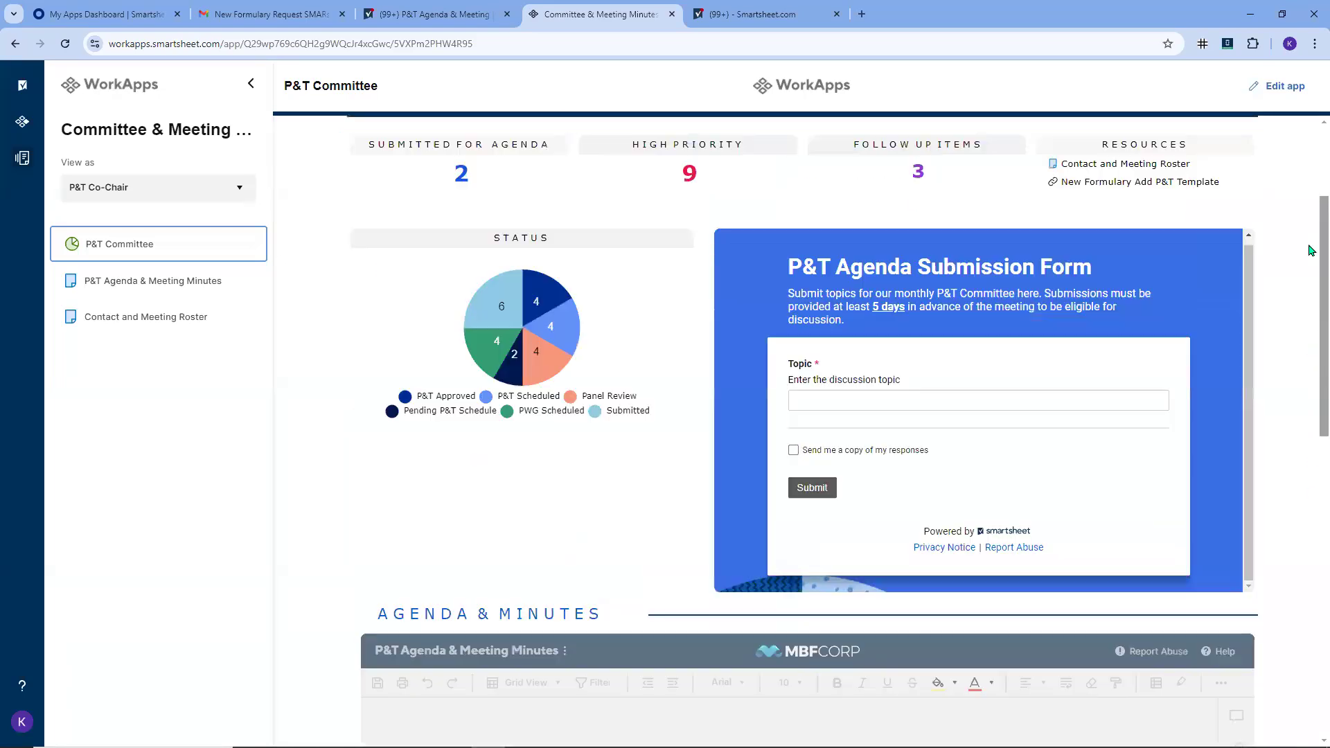
scroll(1311, 251, down, 1)
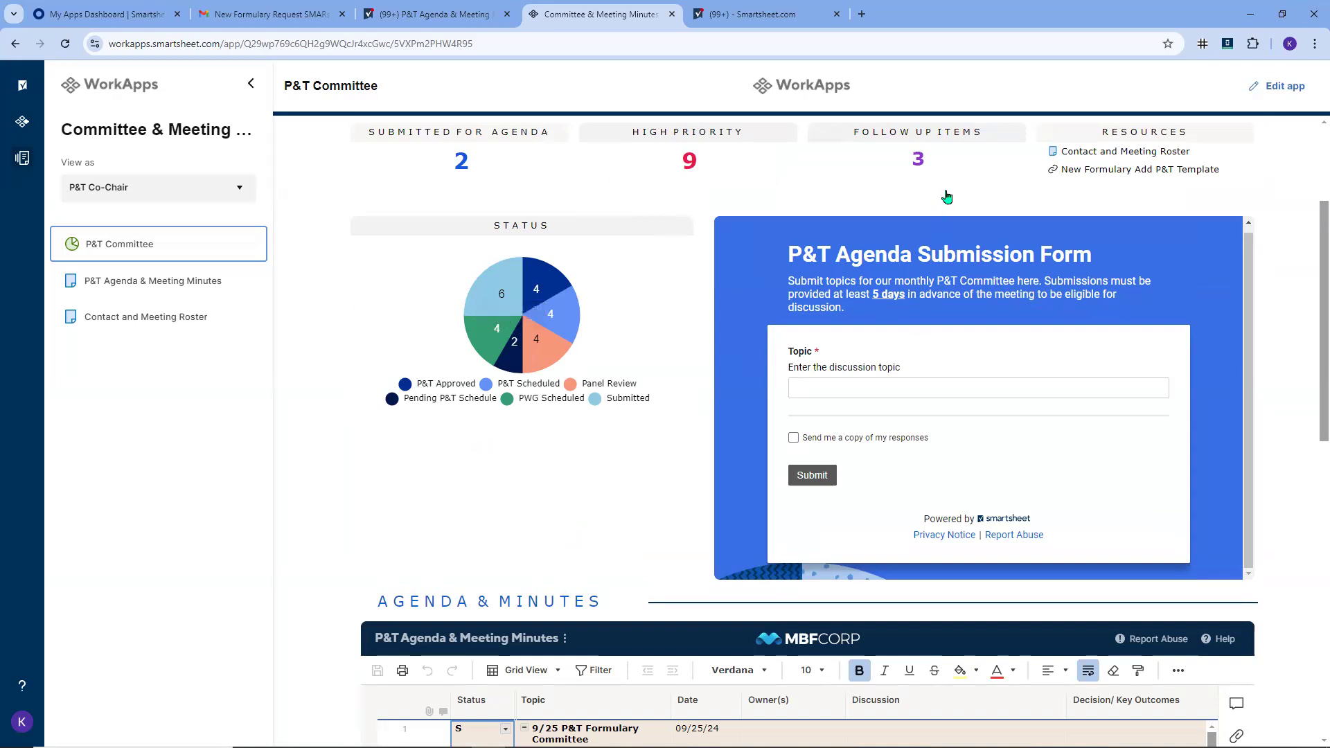
Examine the dashboard's embedded agenda and minutes sheet, collapsing and re-expanding the 8/3 P&T Formulary Committee minutes
scroll(639, 683, down, 5)
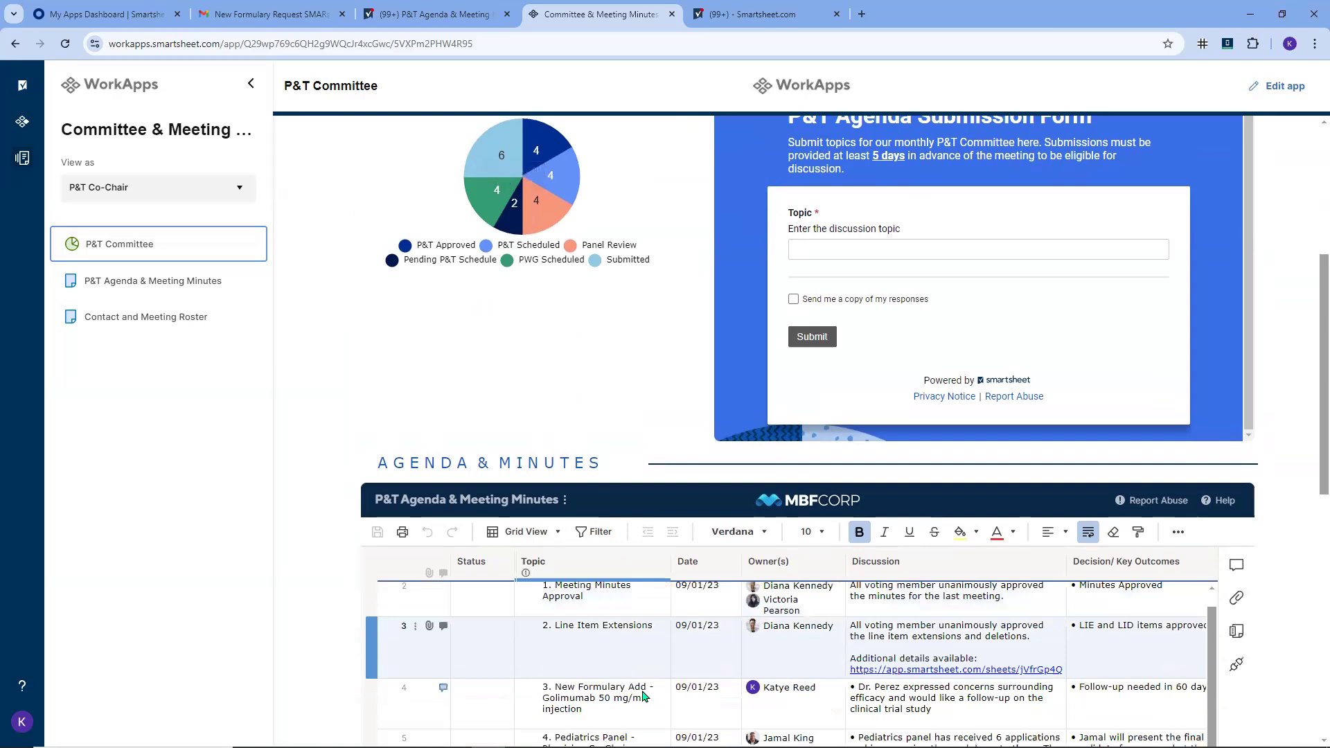
scroll(680, 681, down, 1)
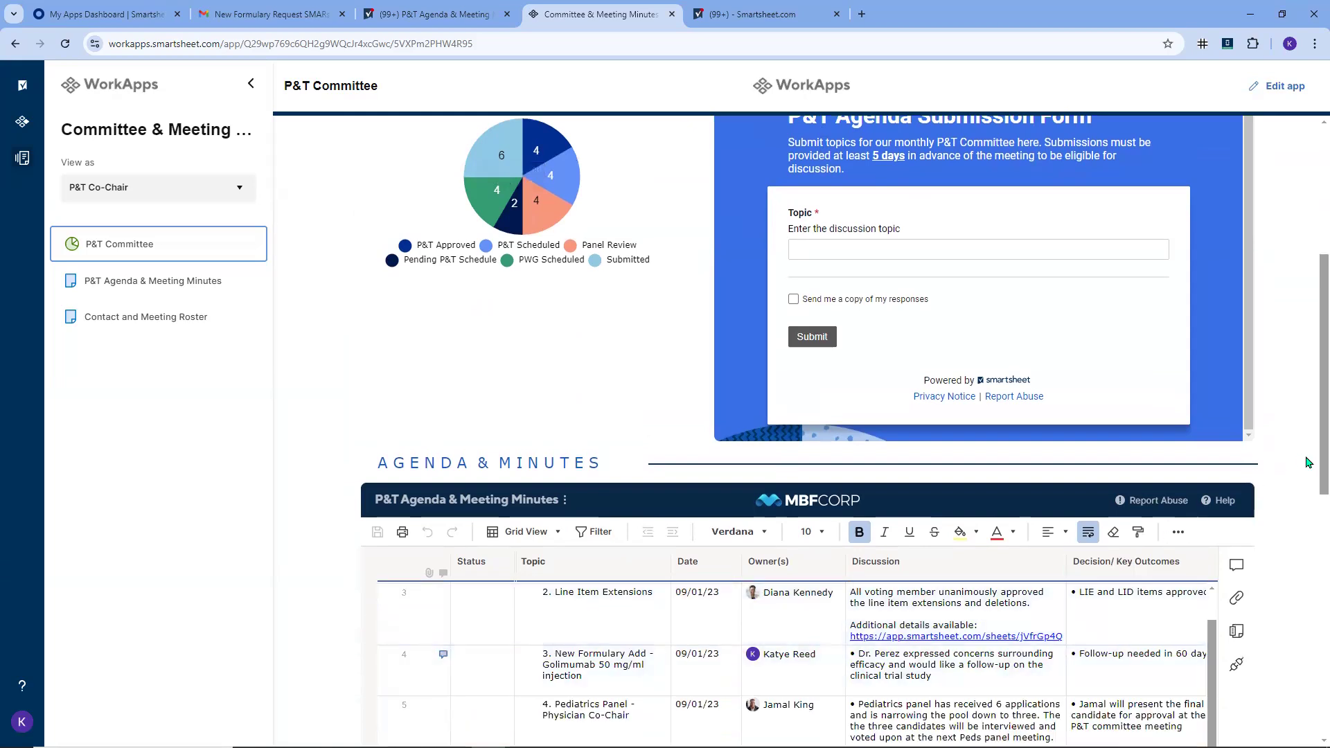
scroll(1311, 490, down, 3)
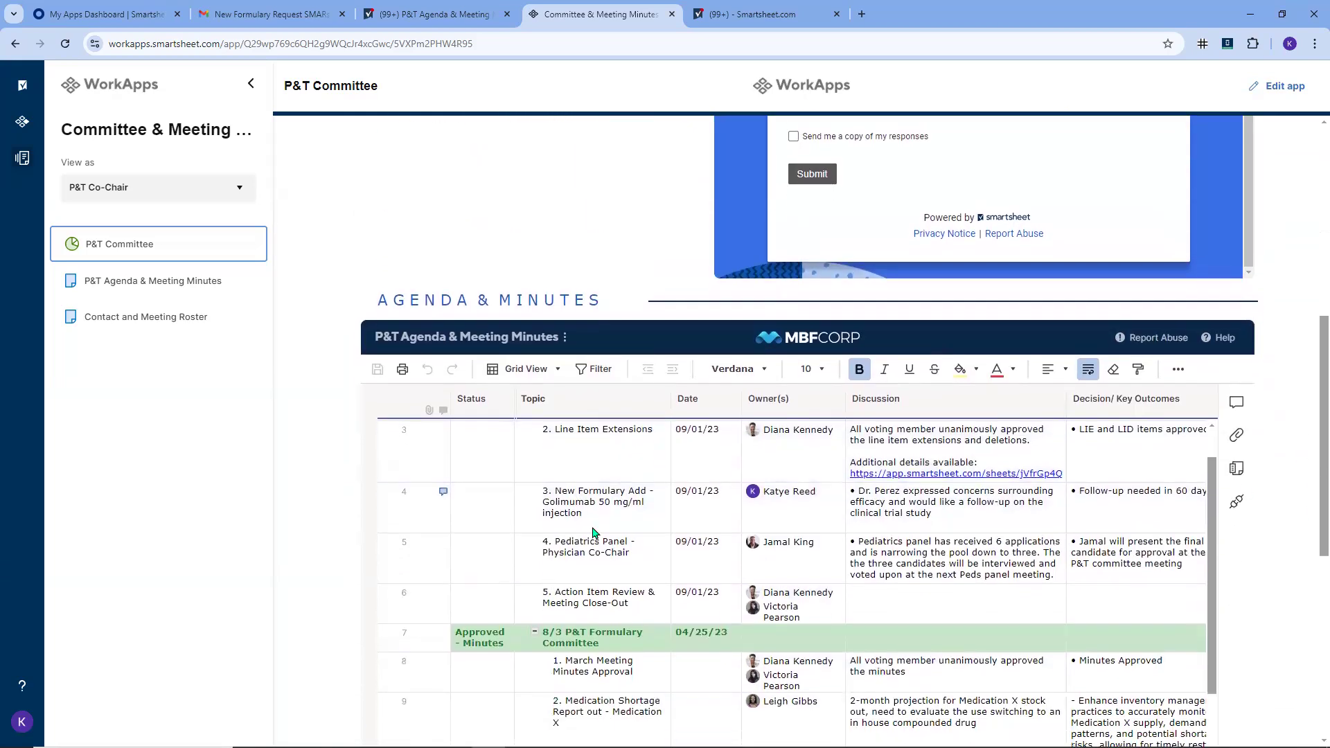
scroll(693, 555, down, 1)
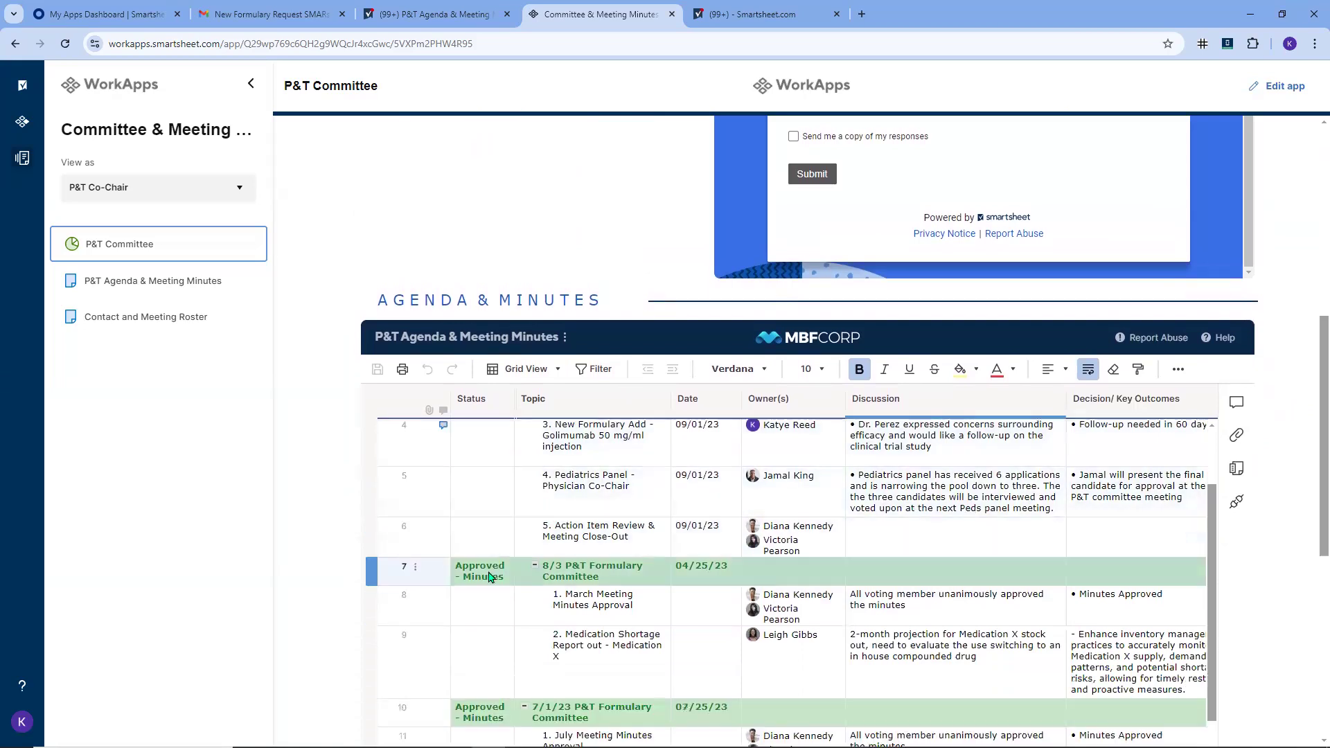
click(534, 568)
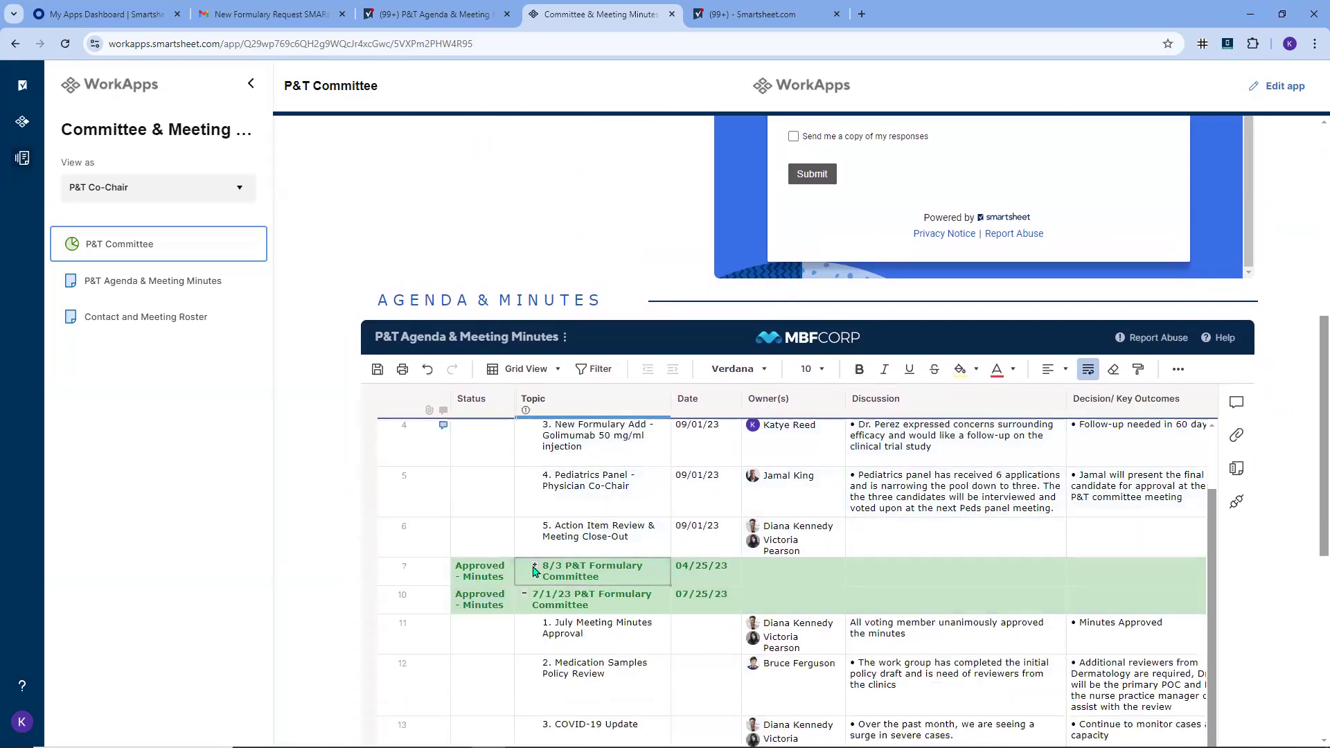
click(534, 568)
scroll(762, 554, up, 3)
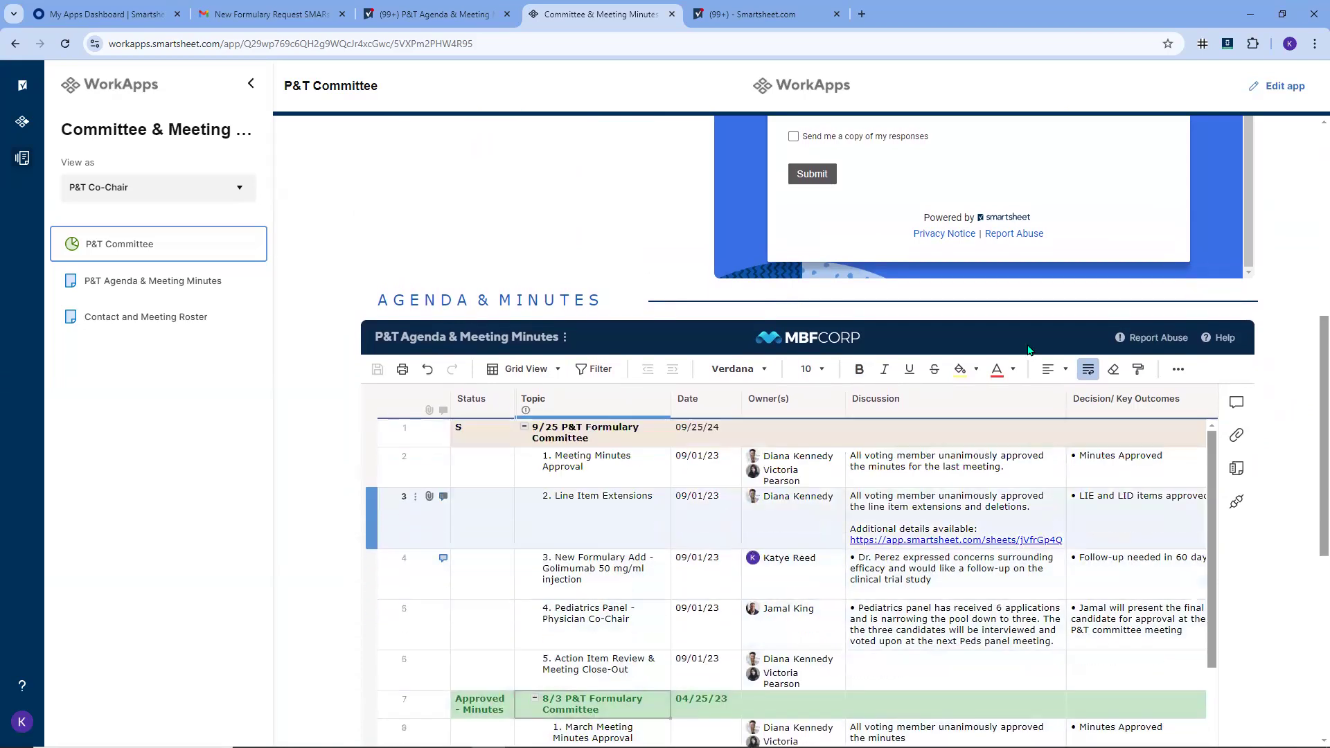
scroll(1028, 351, up, 5)
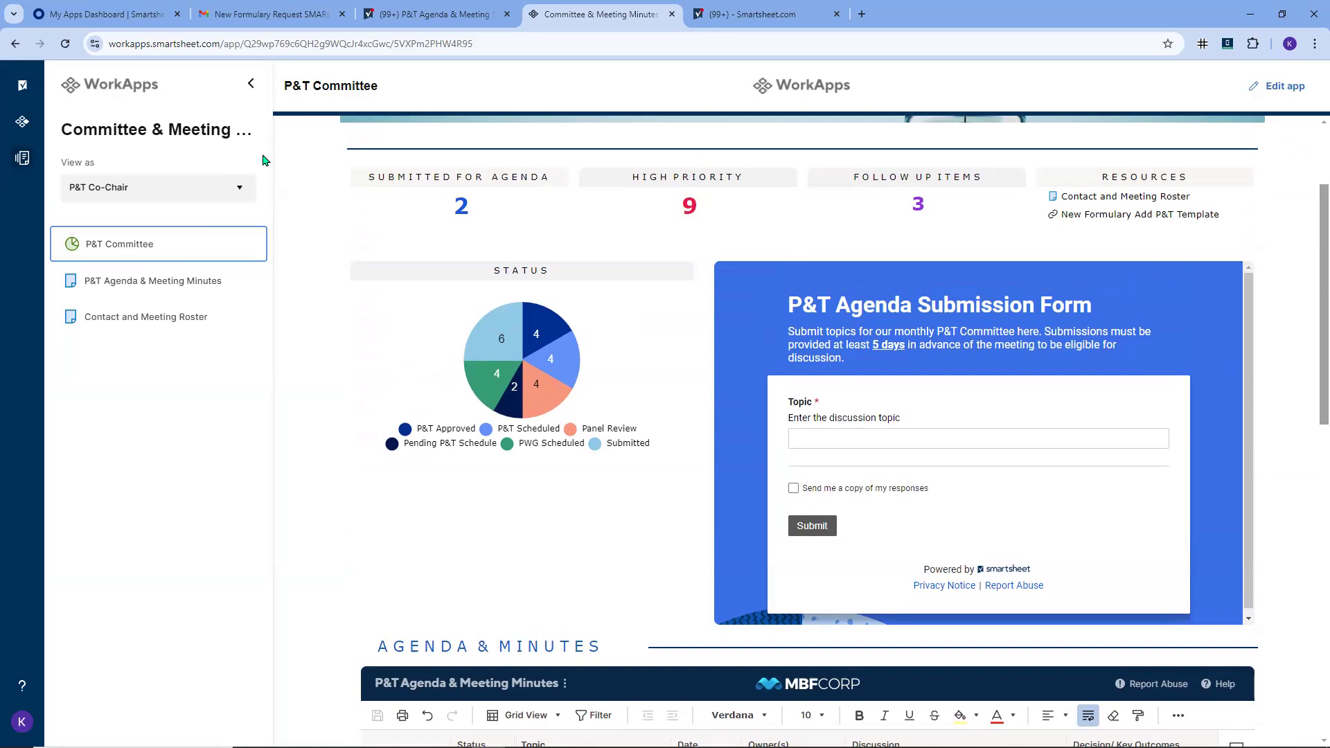
Switch to the P&T Agenda & Meeting Minutes sheet in Smartsheet and open the P&T Co Chair collection from its workspace
click(424, 15)
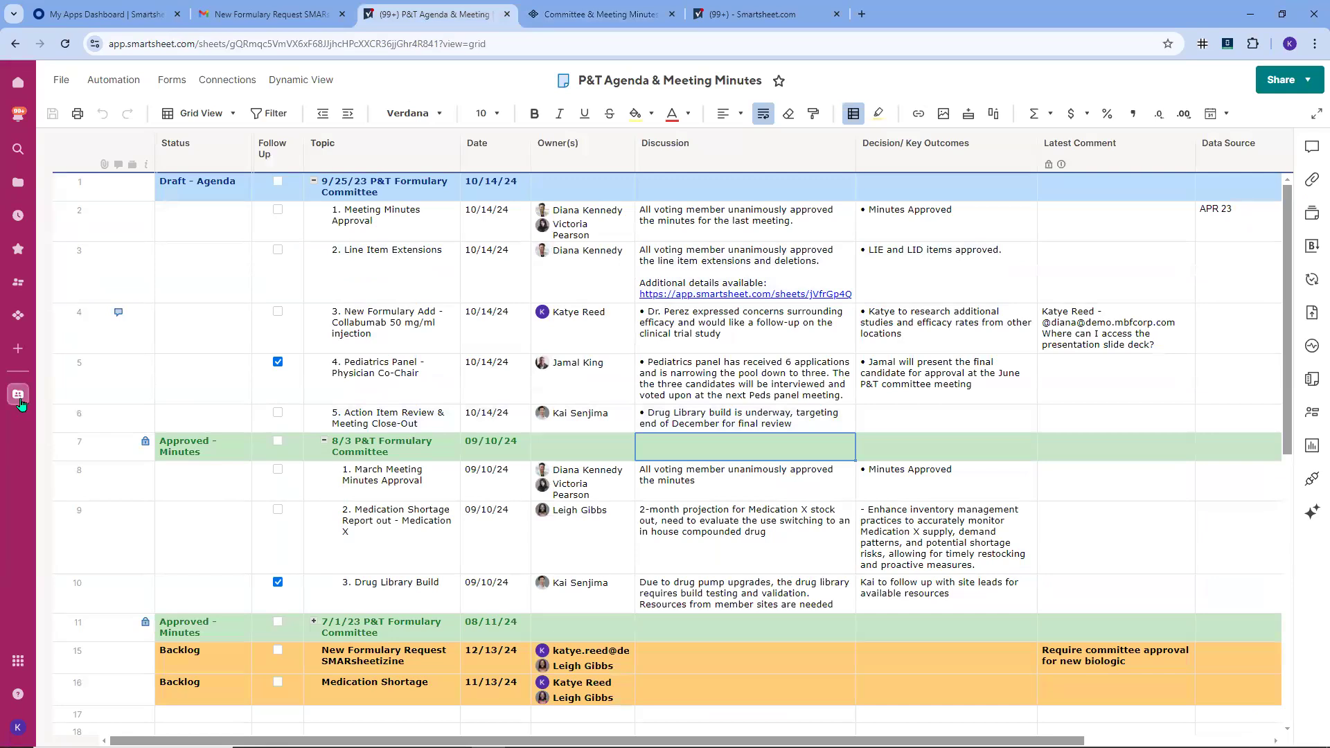
click(20, 401)
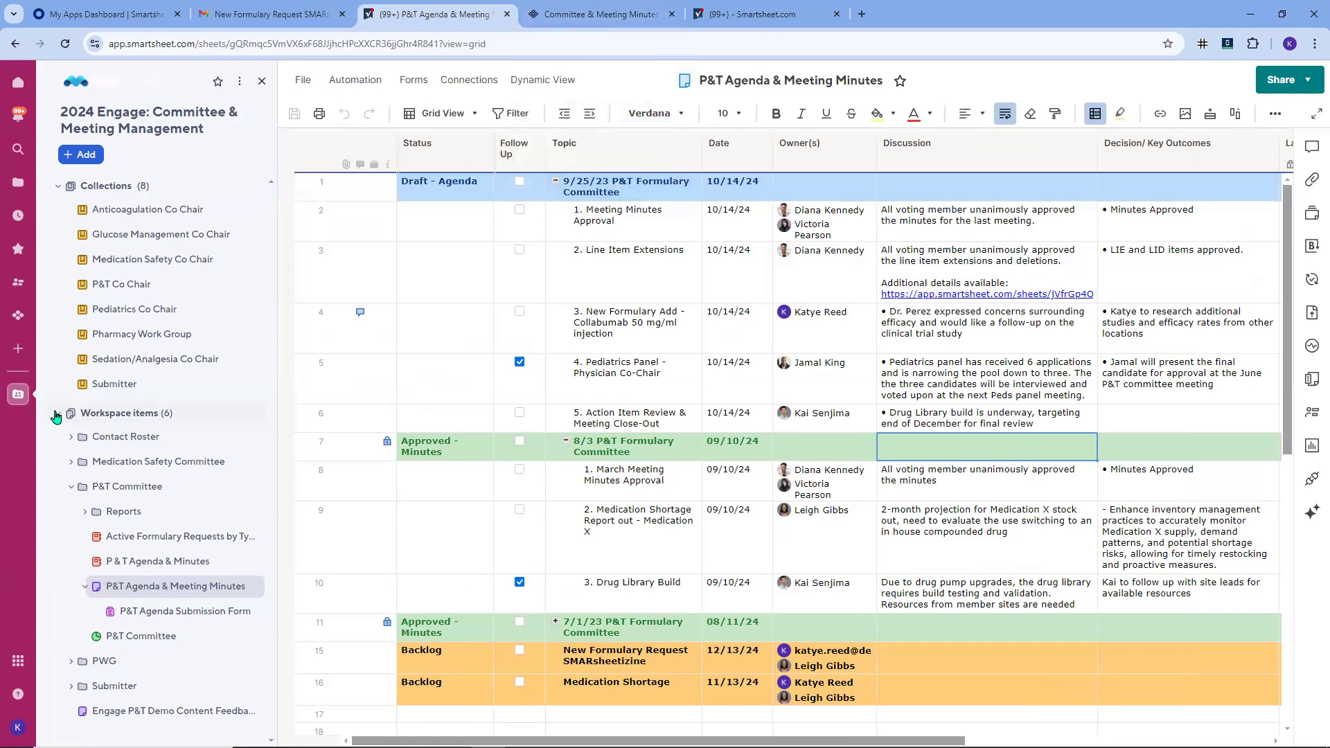
click(58, 414)
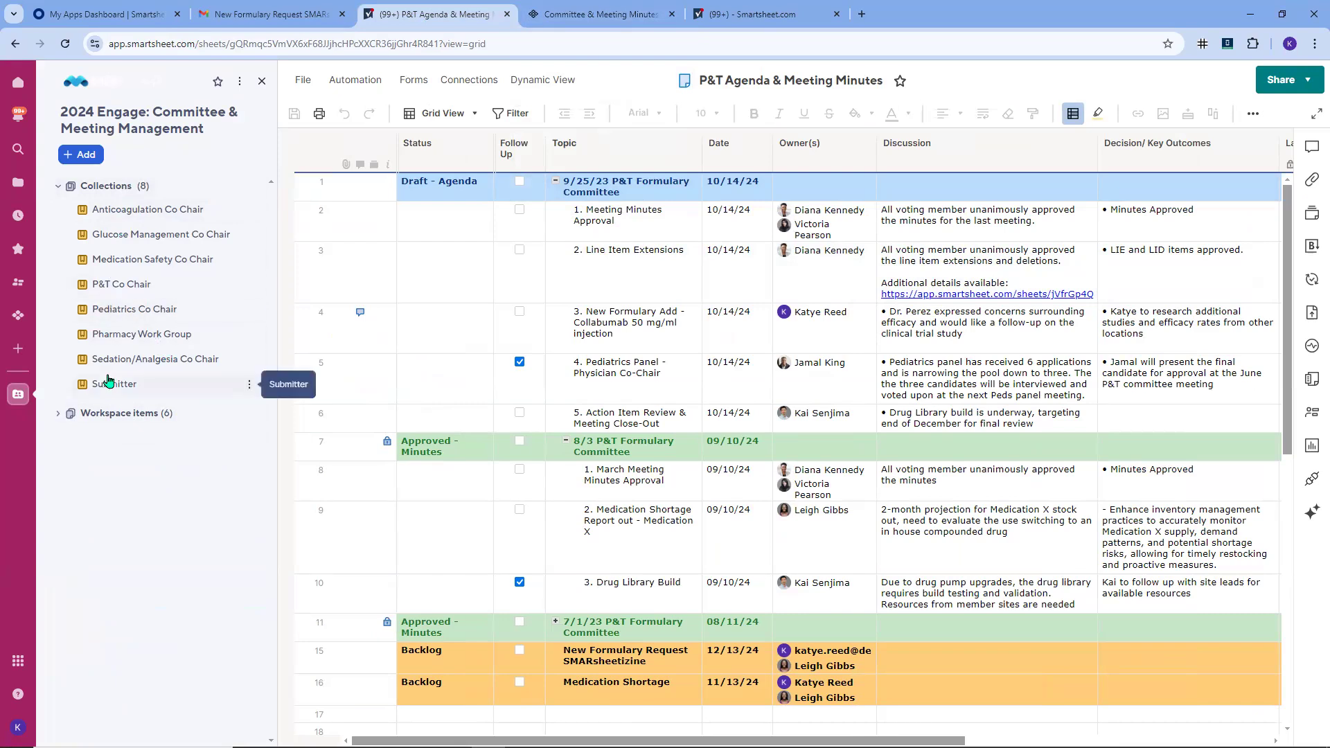
click(113, 285)
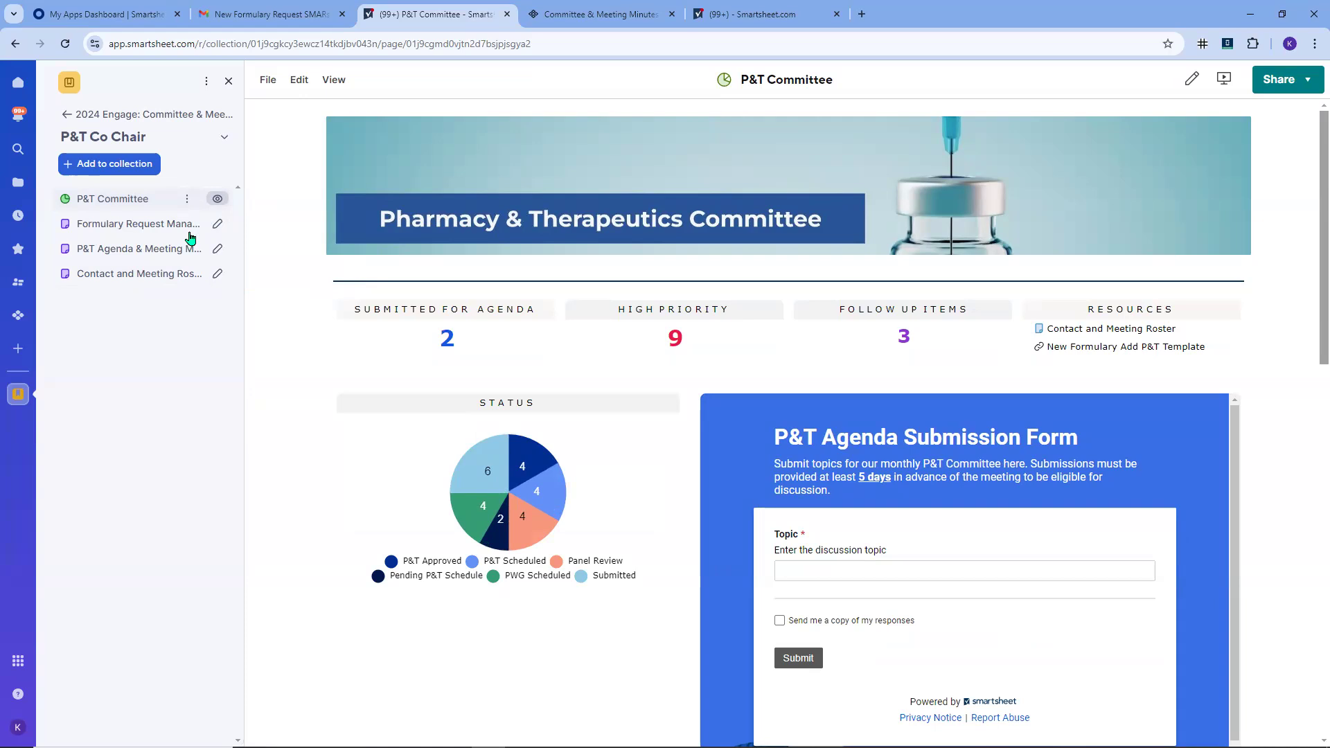
Check the collection permission options of the P&T Committee dashboard and close them
click(187, 199)
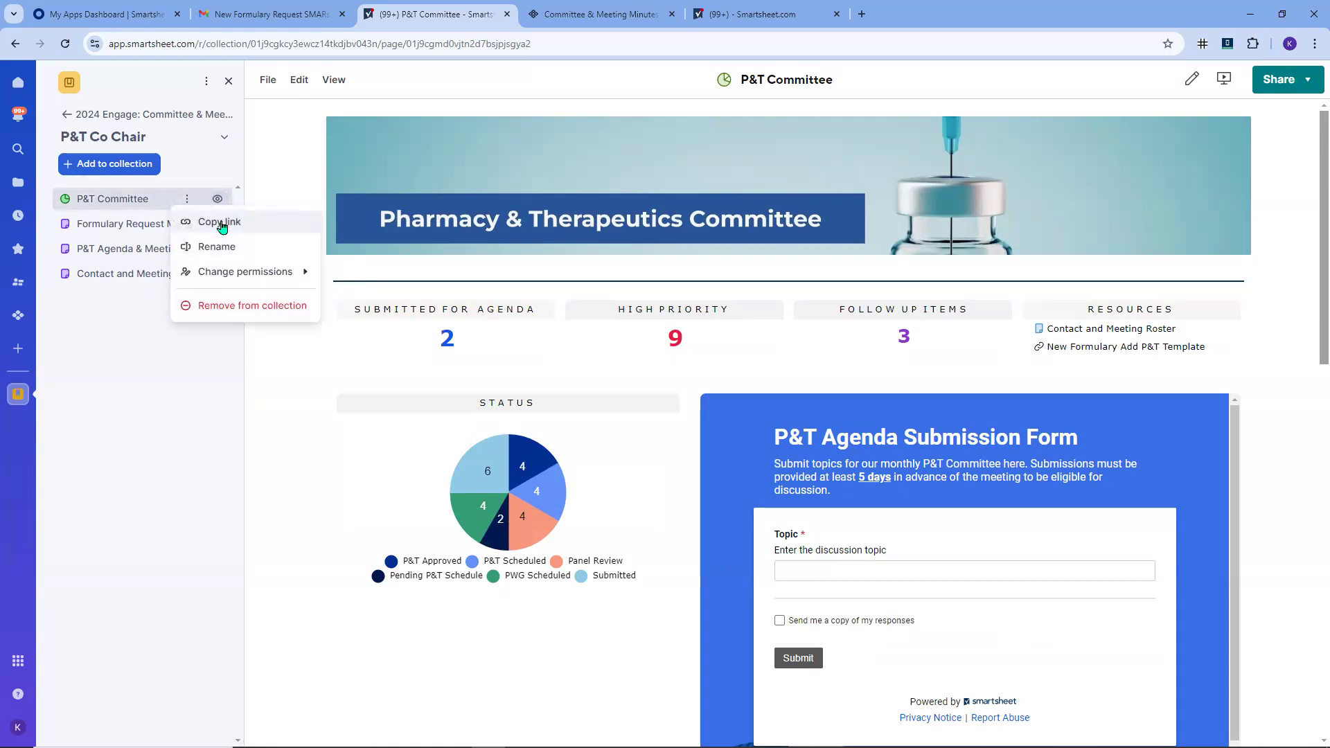
mouse_move(246, 274)
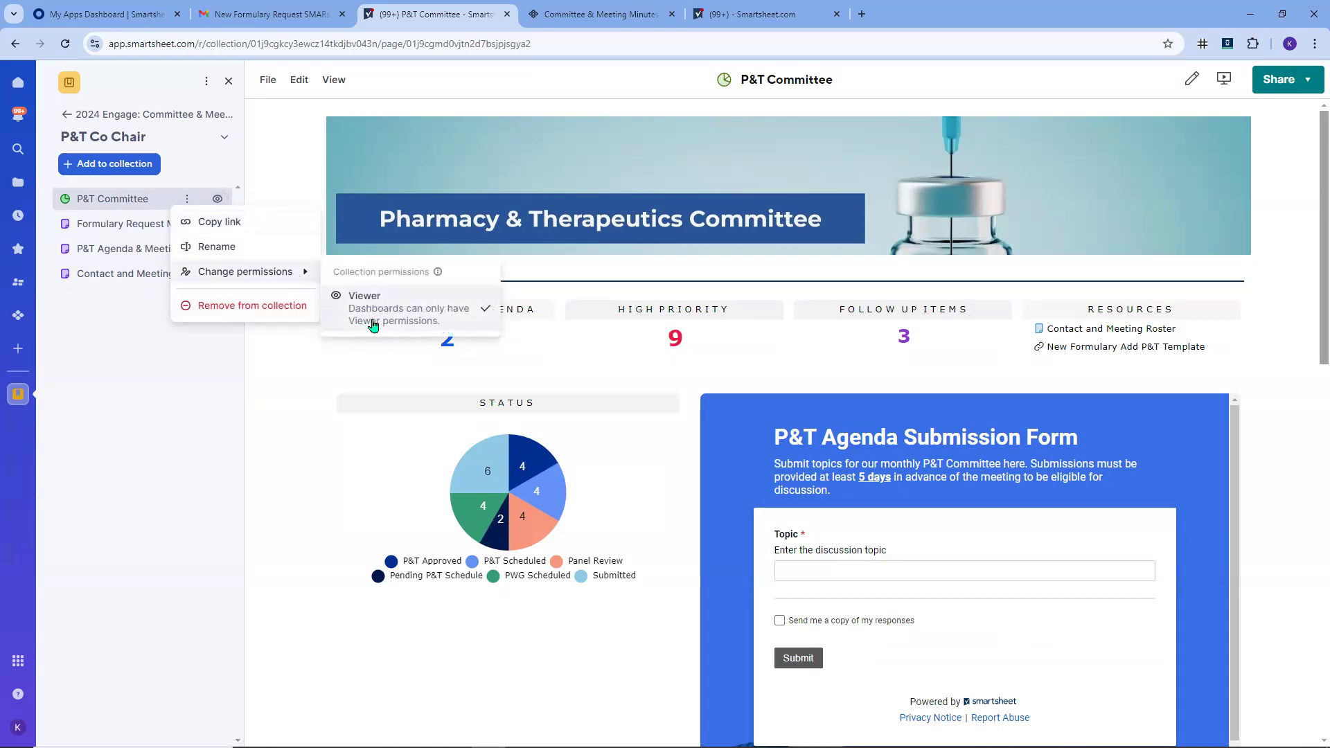
click(301, 399)
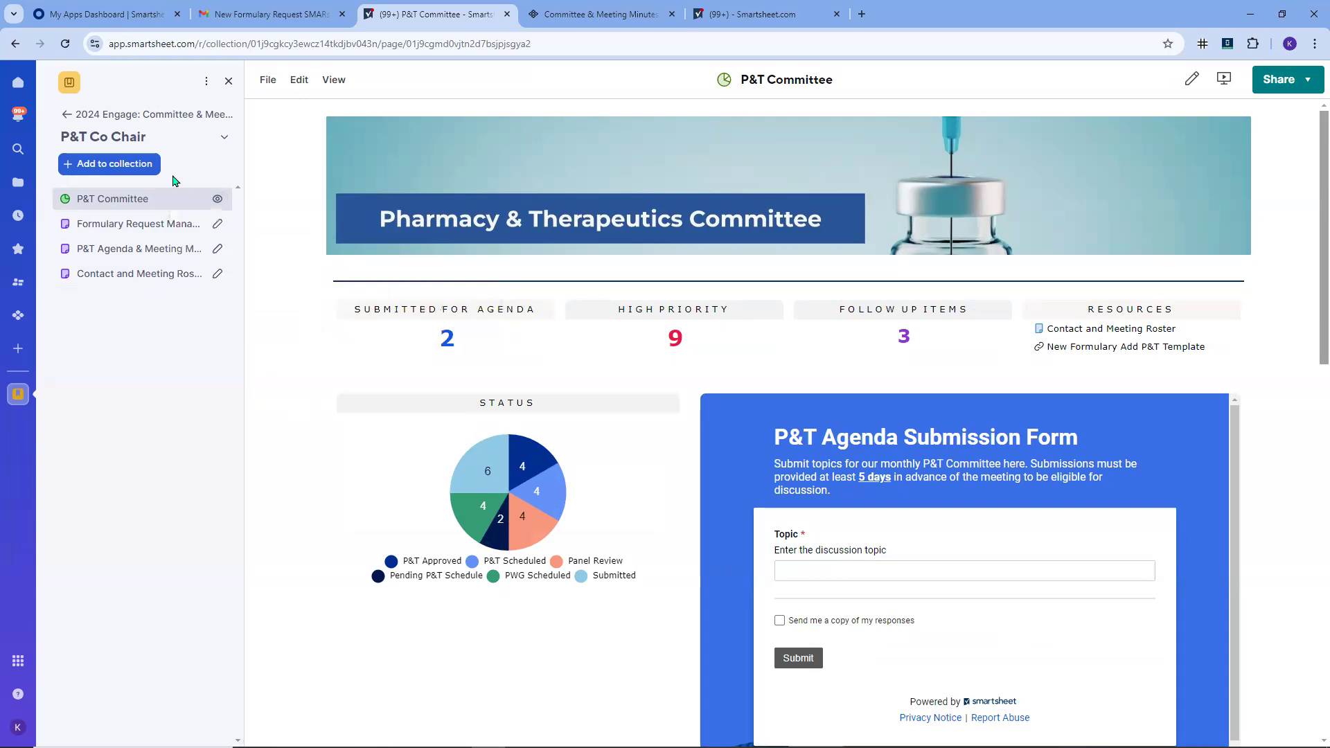